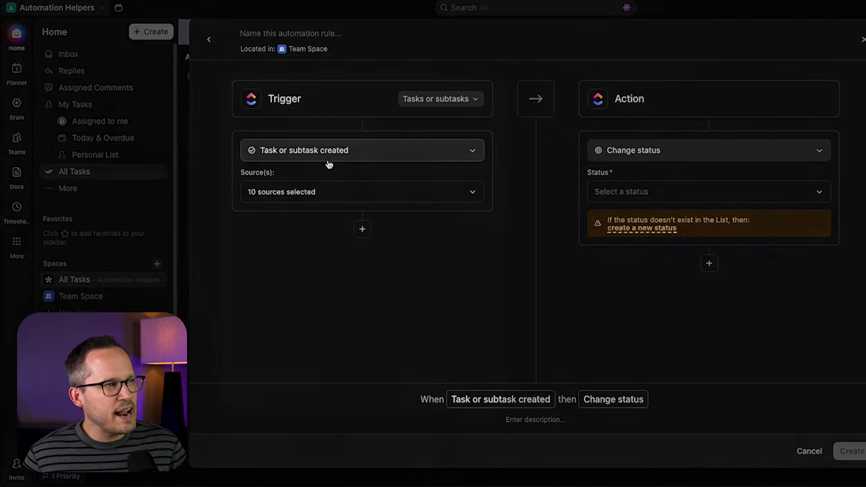
Set the automation trigger to fire when a status changes from any status to a closed status (COMPLETE)
click(390, 193)
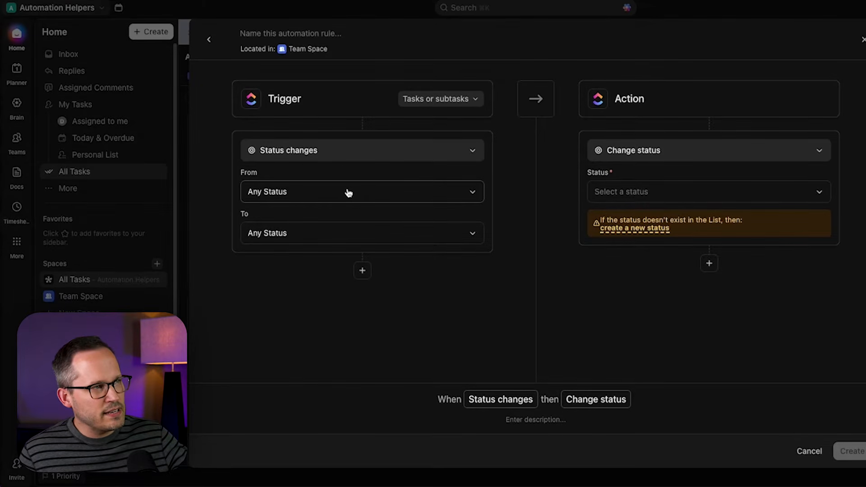
click(348, 235)
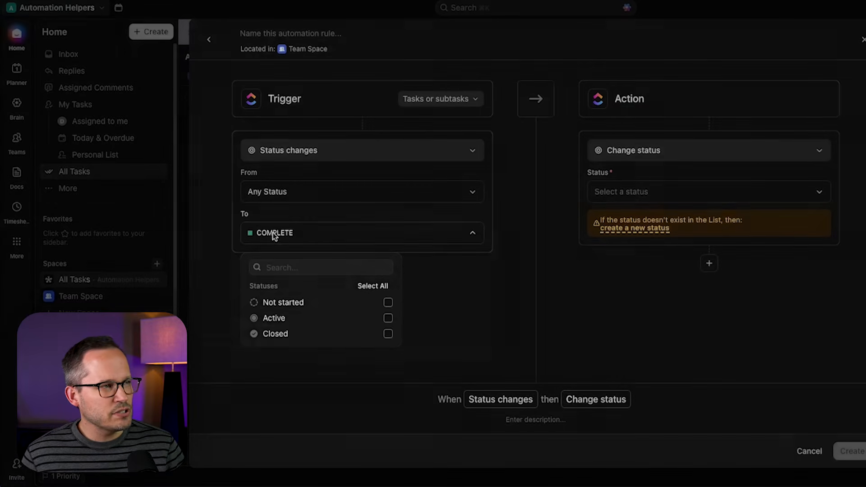
click(387, 334)
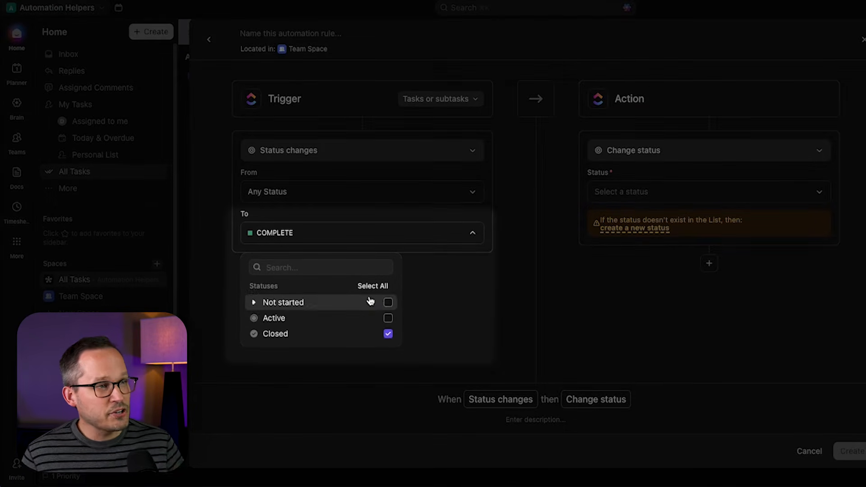
click(412, 269)
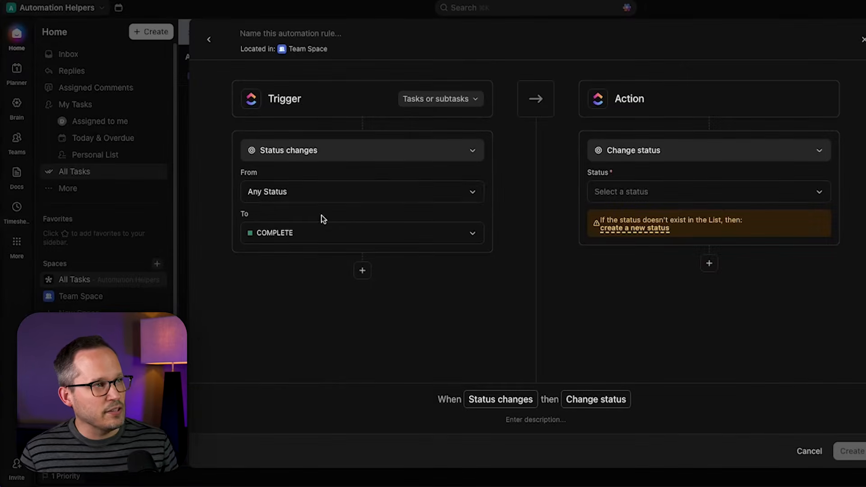
click(306, 194)
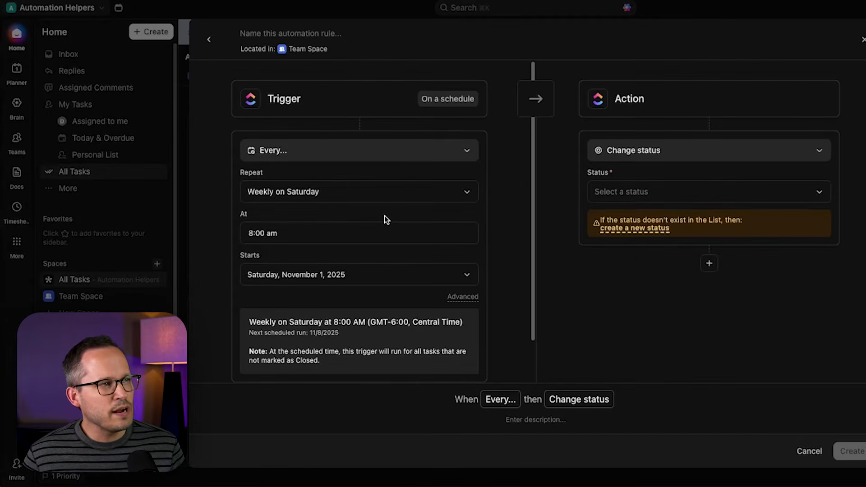
Set the scheduled trigger to a custom weekly repeat and add Monday, Wednesday and Friday to its run days
scroll(384, 216, down, 1)
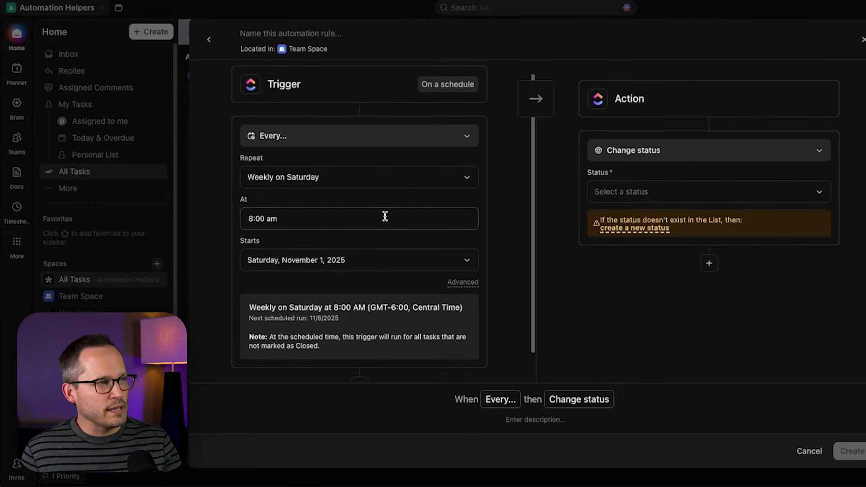
scroll(380, 189, up, 1)
click(380, 189)
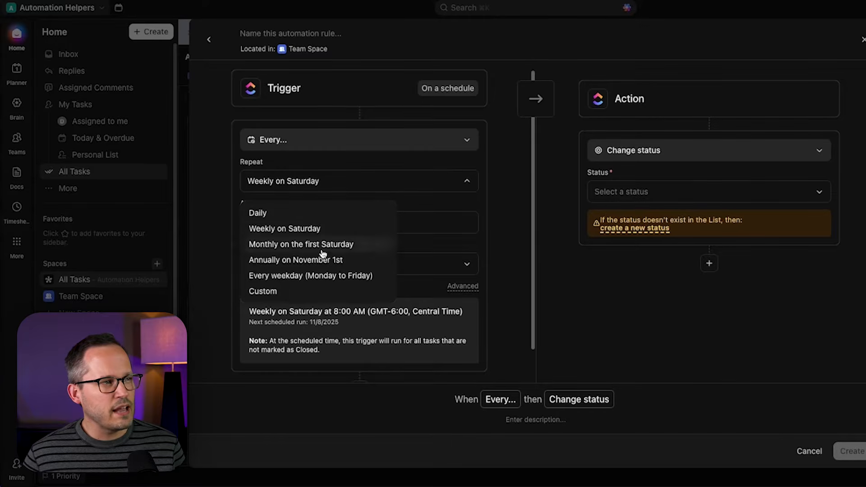
click(309, 290)
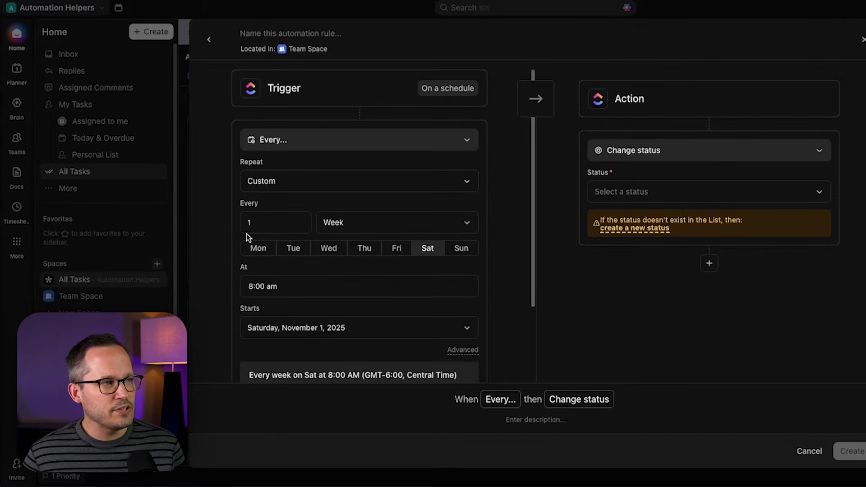
click(257, 247)
click(330, 248)
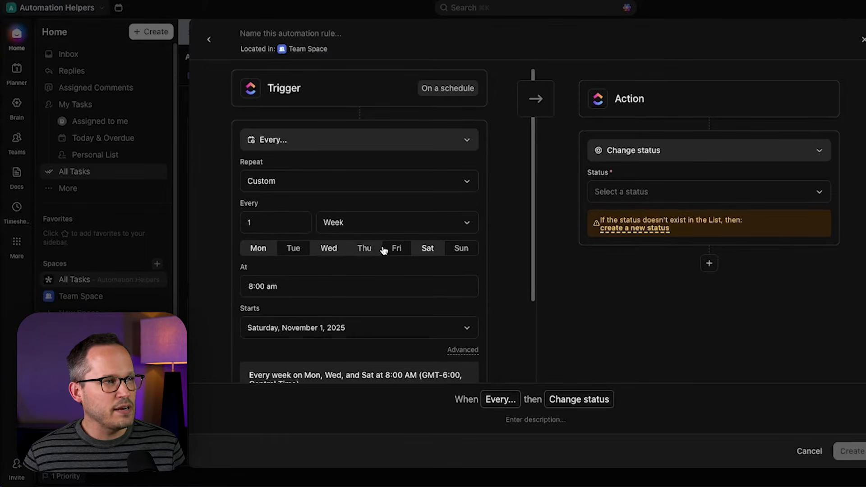
click(397, 249)
Add two conditions beneath the scheduled trigger
scroll(453, 278, down, 3)
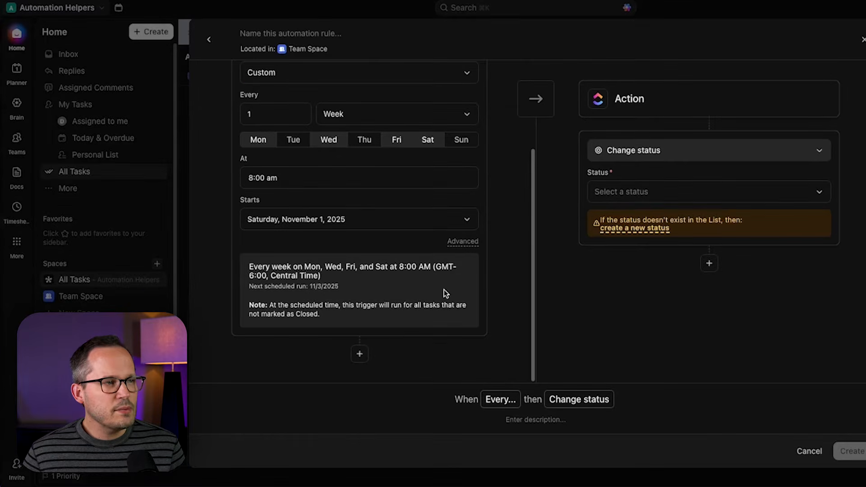
click(359, 353)
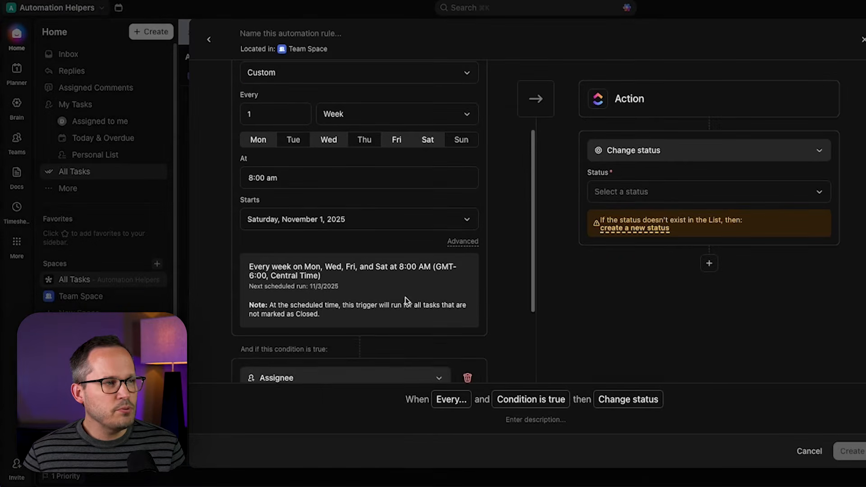
scroll(405, 298, down, 3)
click(364, 356)
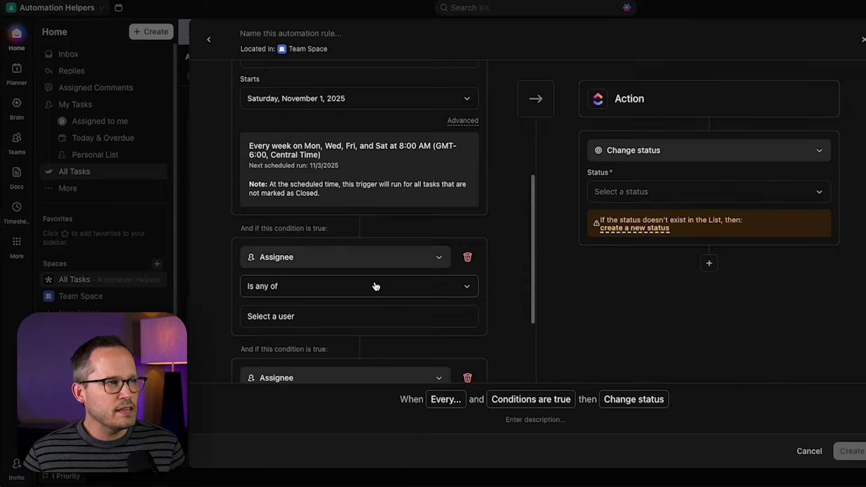
scroll(374, 285, down, 1)
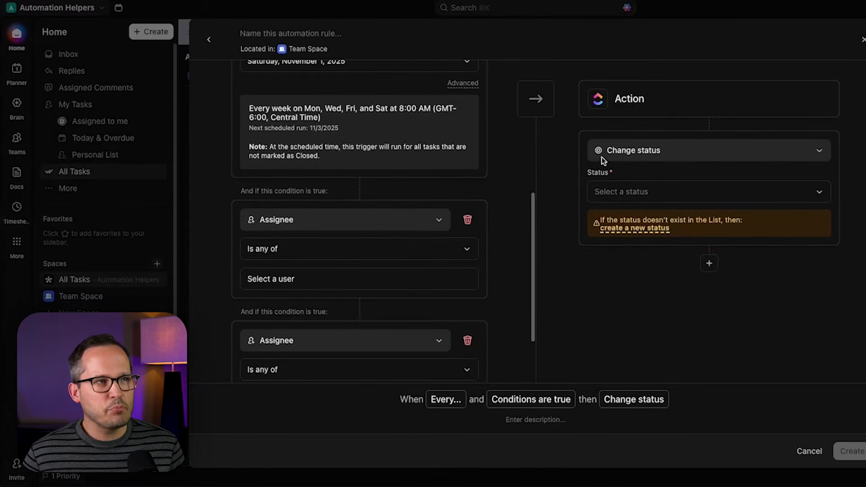
Add a second action to the automation and review the action types available for the first one
click(708, 265)
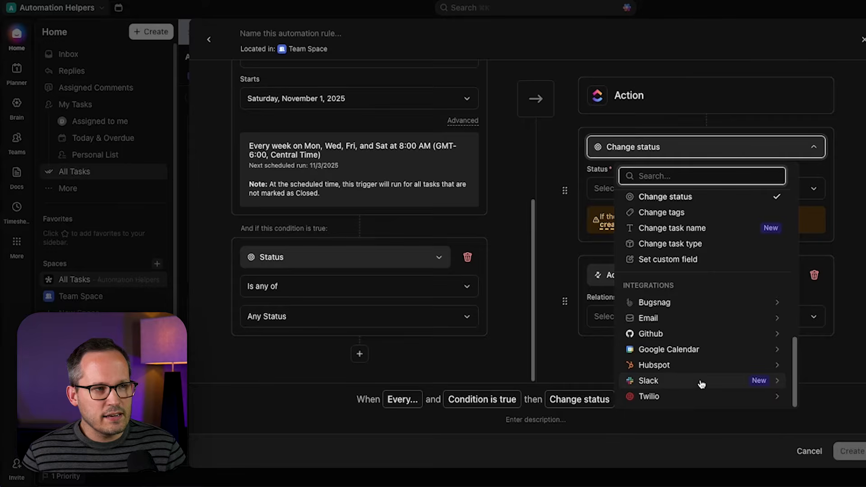
scroll(702, 382, up, 5)
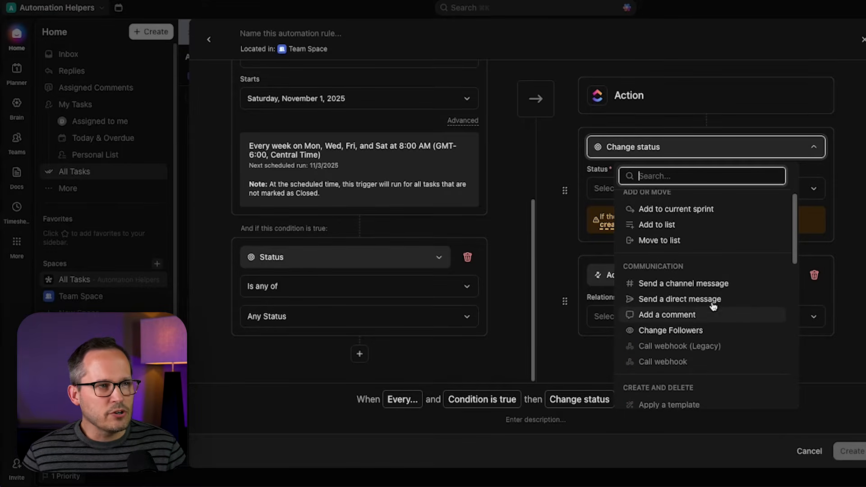
scroll(716, 293, up, 3)
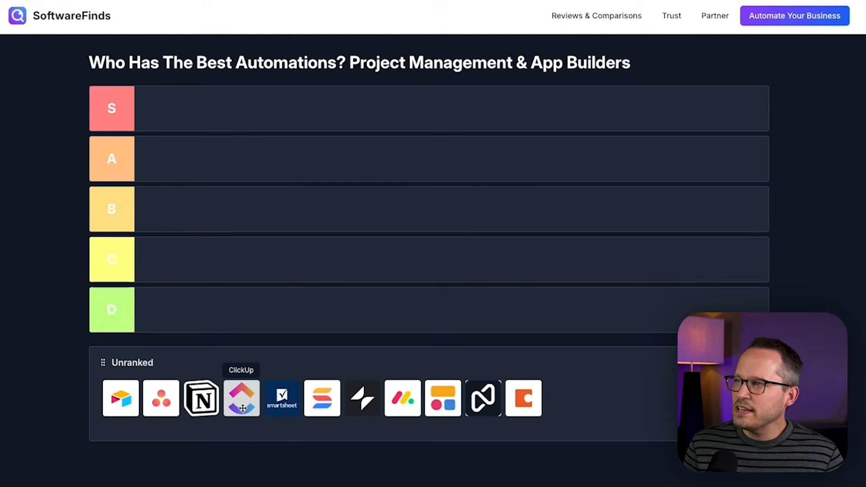
Switch to the SoftwareFinds automations tier list and rank ClickUp in tier A
drag(242, 408, 228, 170)
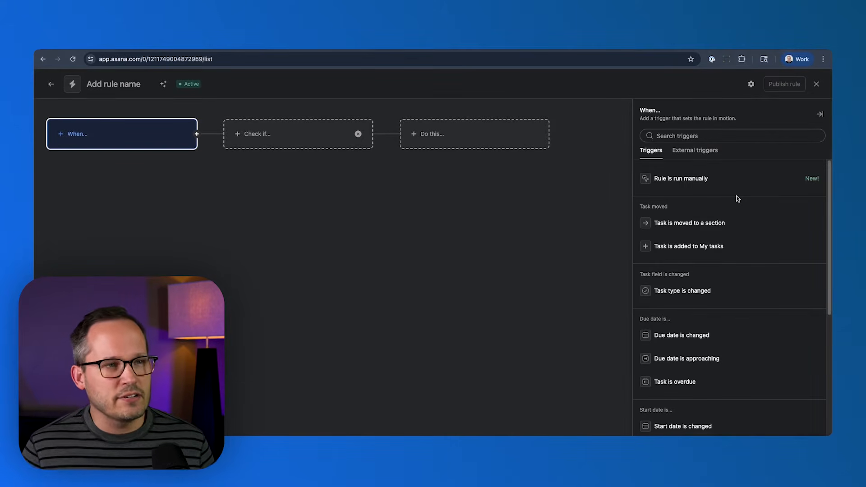
Switch to the new Asana rule and examine its built-in and external triggers
scroll(738, 199, down, 2)
scroll(737, 199, down, 6)
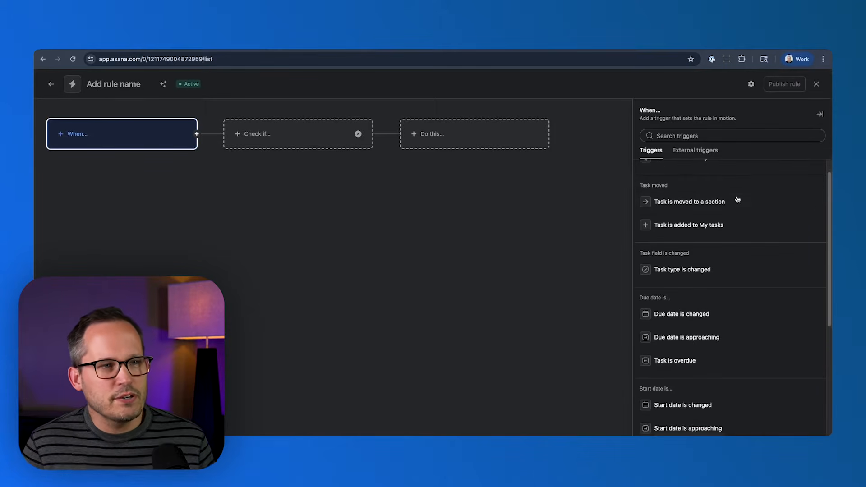
scroll(737, 199, down, 3)
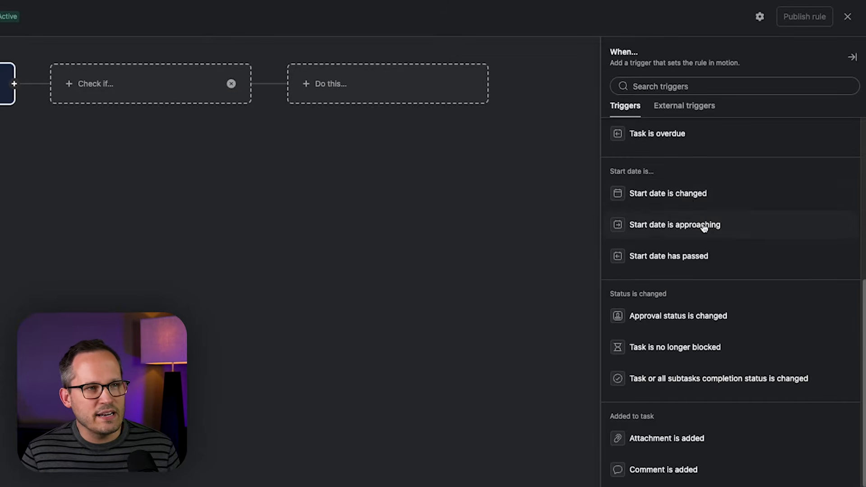
click(690, 106)
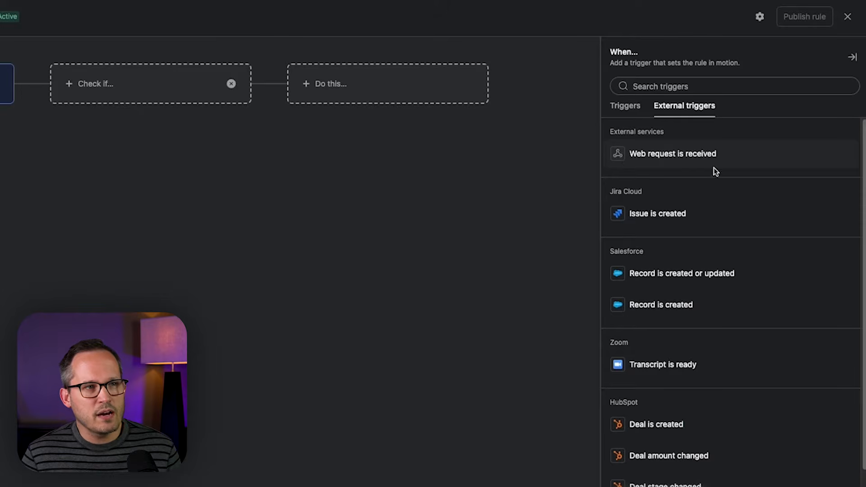
scroll(718, 221, down, 1)
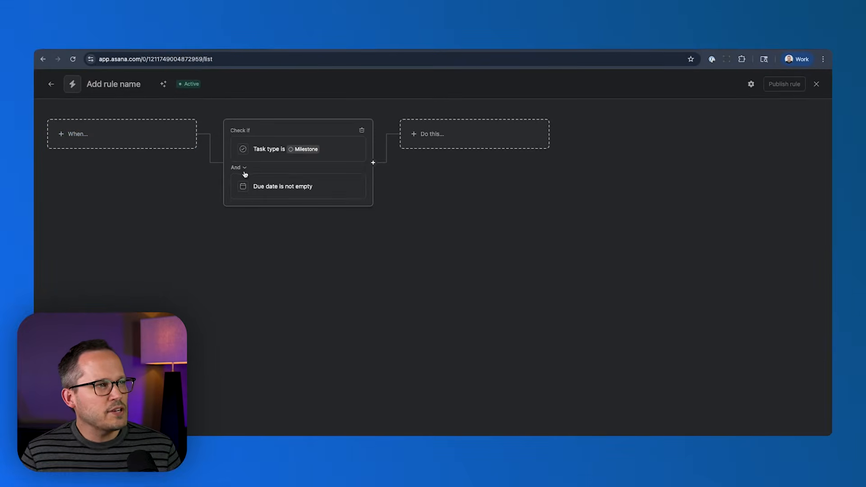
Add an AI conditional check to the rule's existing conditions and create an Otherwise if branch
click(245, 168)
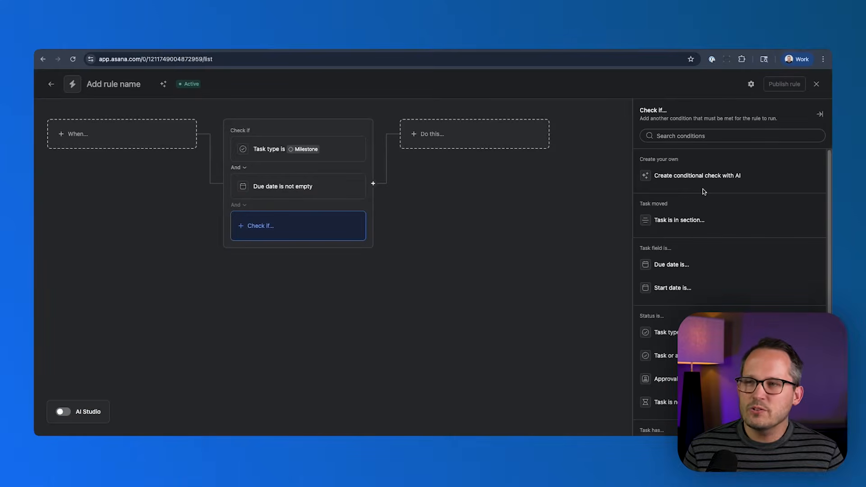
click(706, 175)
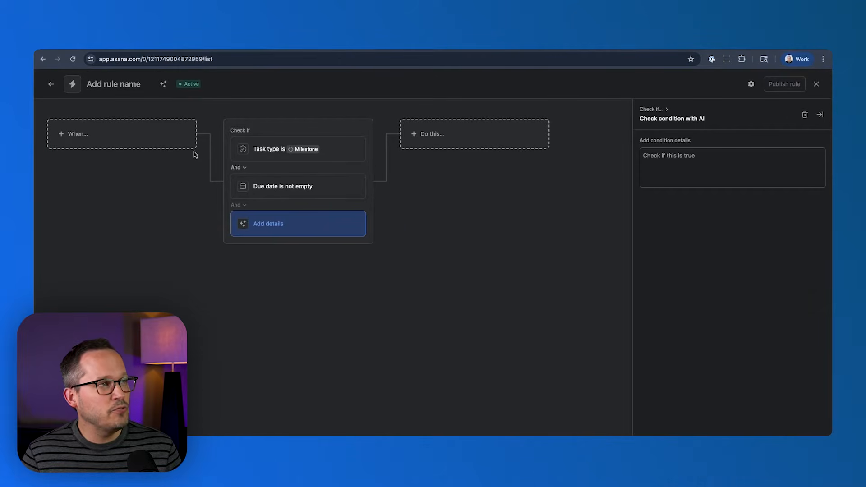
click(196, 135)
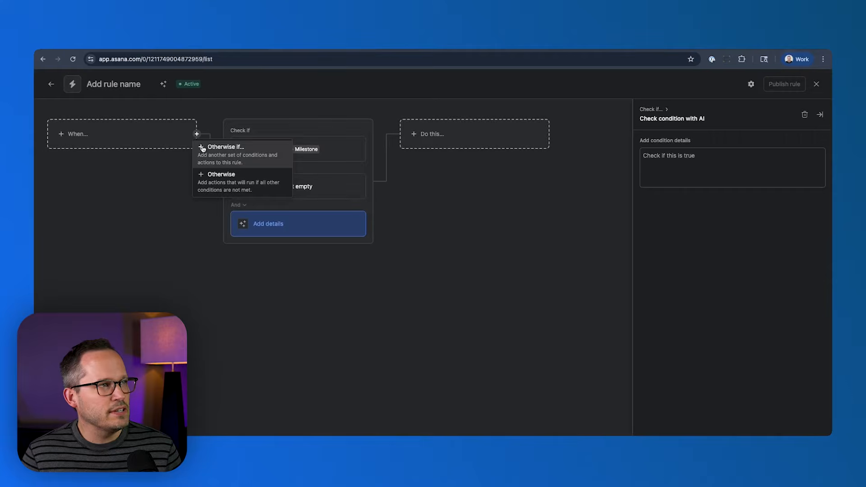
click(221, 148)
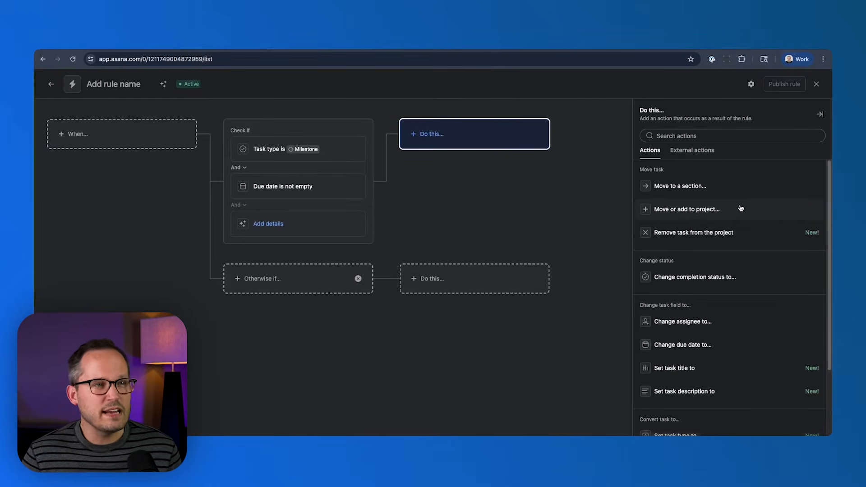
Examine the built-in and external actions available for the rule's first branch and search for "we"
scroll(739, 205, down, 3)
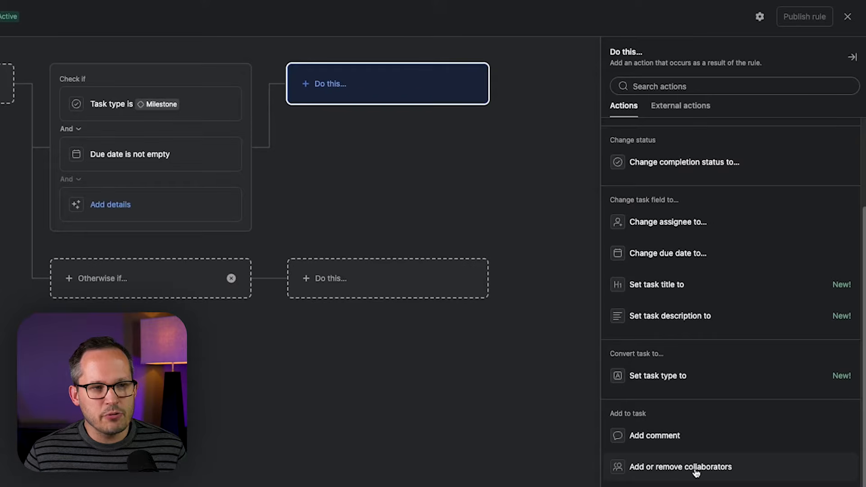
click(680, 106)
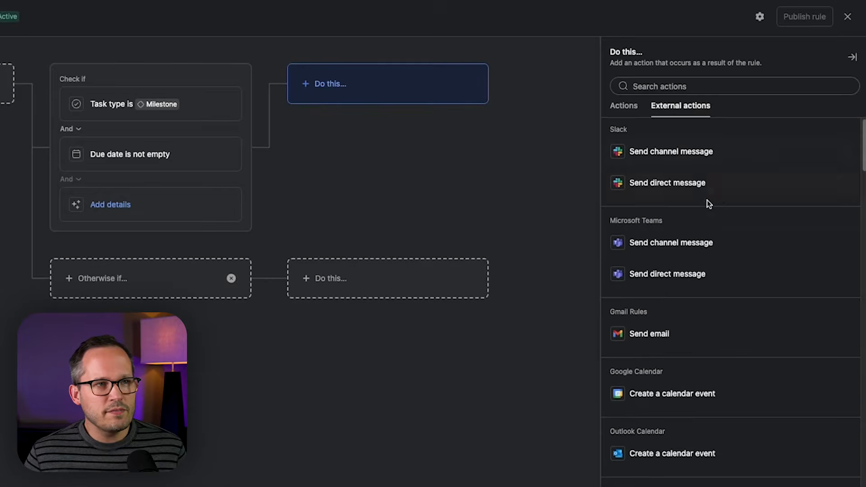
scroll(711, 241, down, 15)
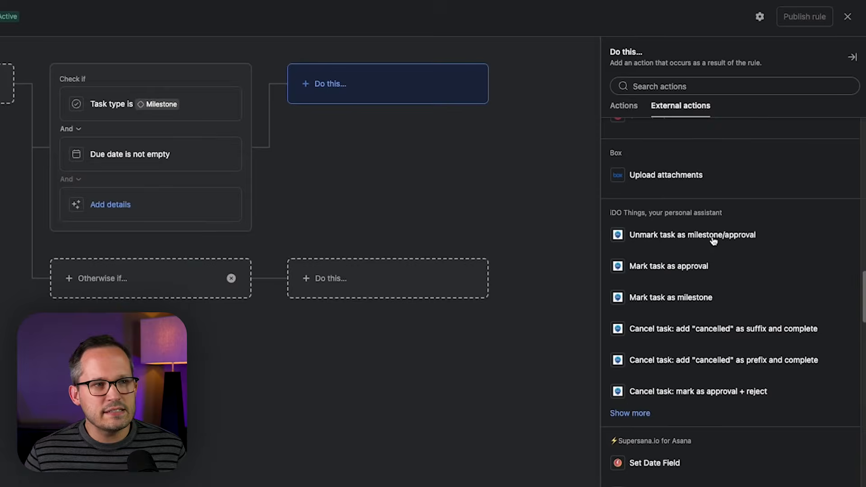
scroll(713, 241, down, 8)
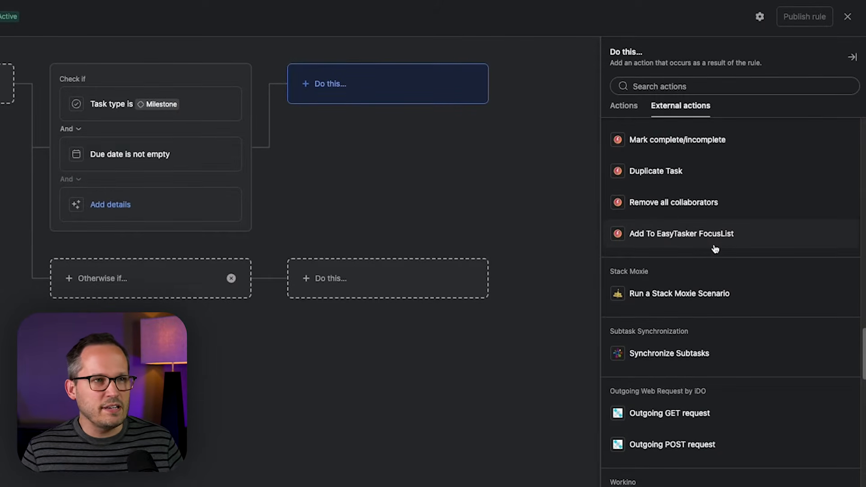
text(we)
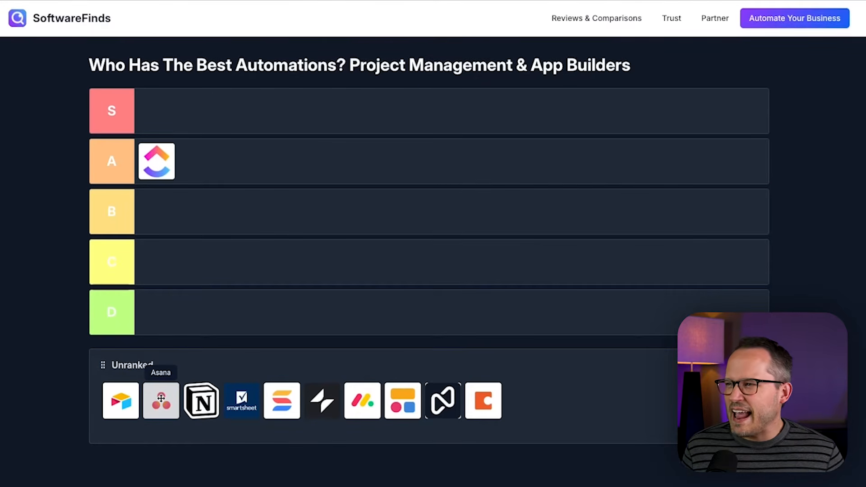
Switch to the SoftwareFinds automations tier list and rank Asana in tier B
drag(161, 394, 203, 214)
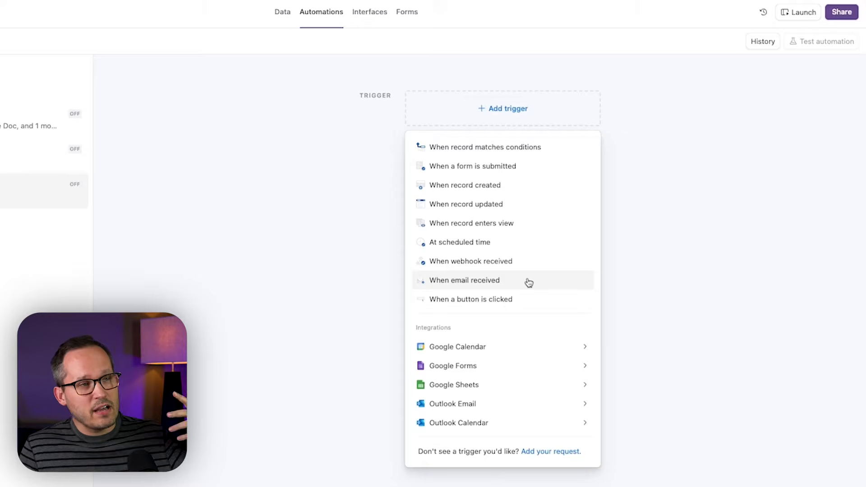
Switch to the Airtable automation and add a scheduled-time trigger with the interval type Days
click(460, 242)
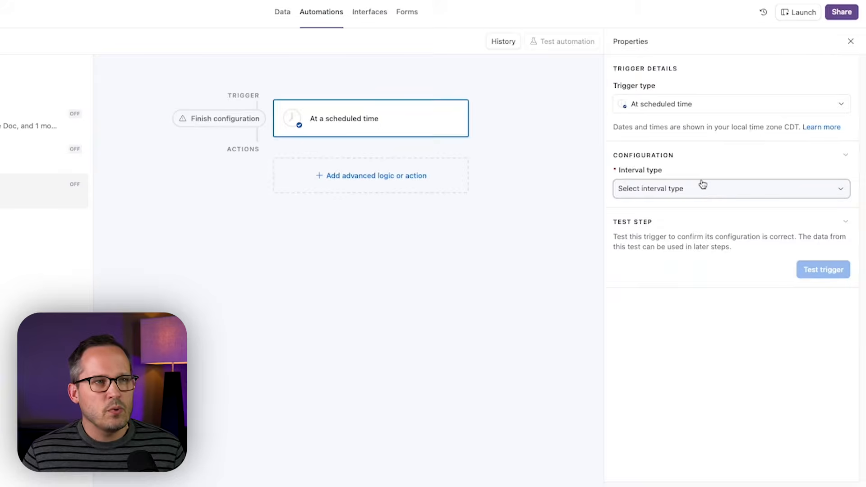
click(702, 185)
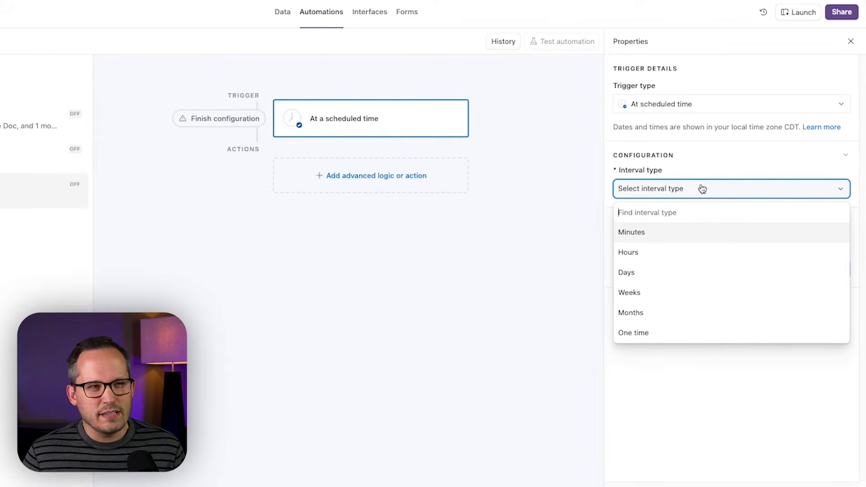
click(679, 273)
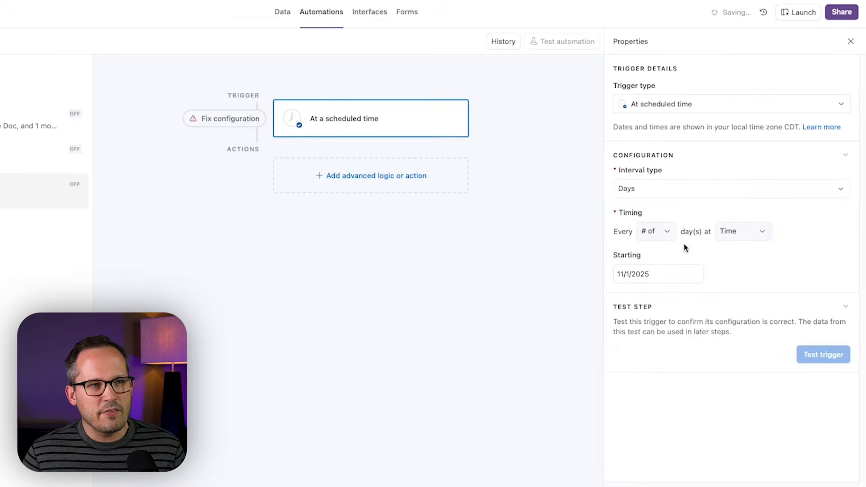
click(648, 231)
click(770, 268)
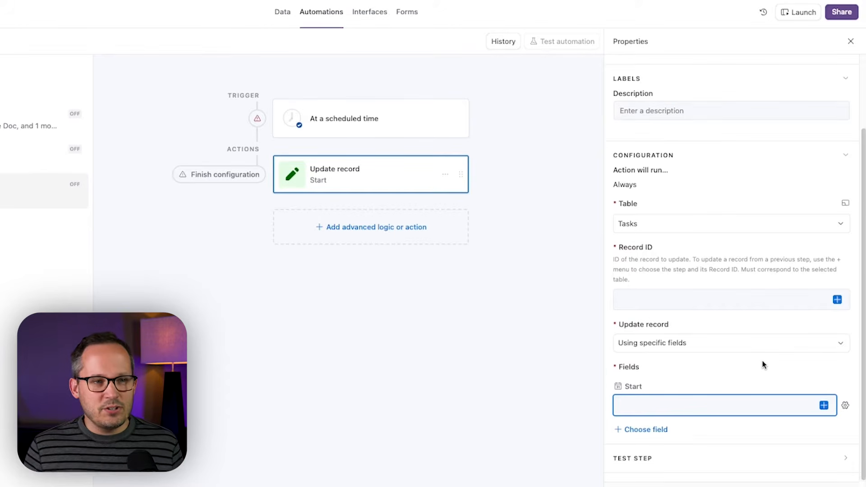
Examine the dynamic value options for the Update record action's Start field and the advanced logic and actions available after the scheduled trigger
click(824, 405)
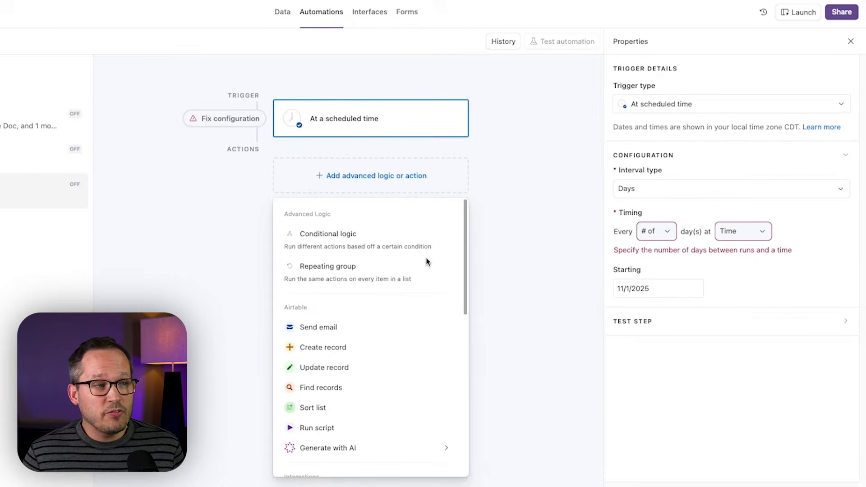
scroll(406, 300, down, 1)
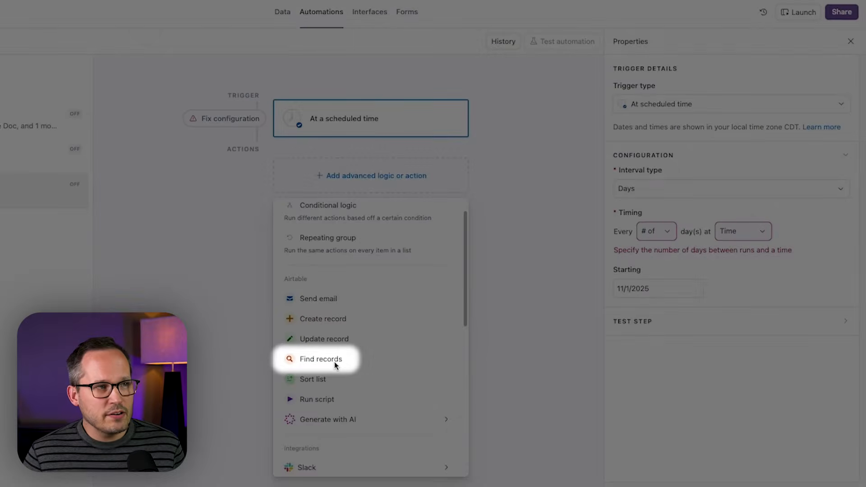
scroll(335, 363, up, 1)
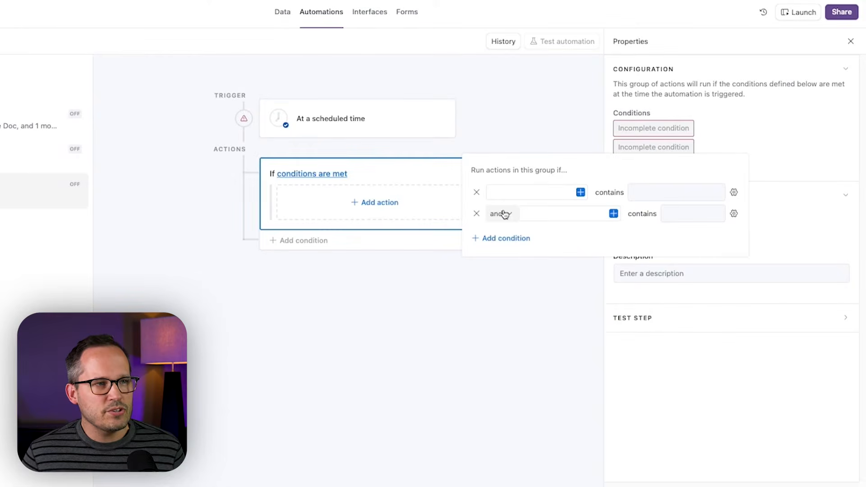
Examine the and/or operators for the If group's conditions and the actions offered in the conditional branches, including the Generate with AI options
click(503, 213)
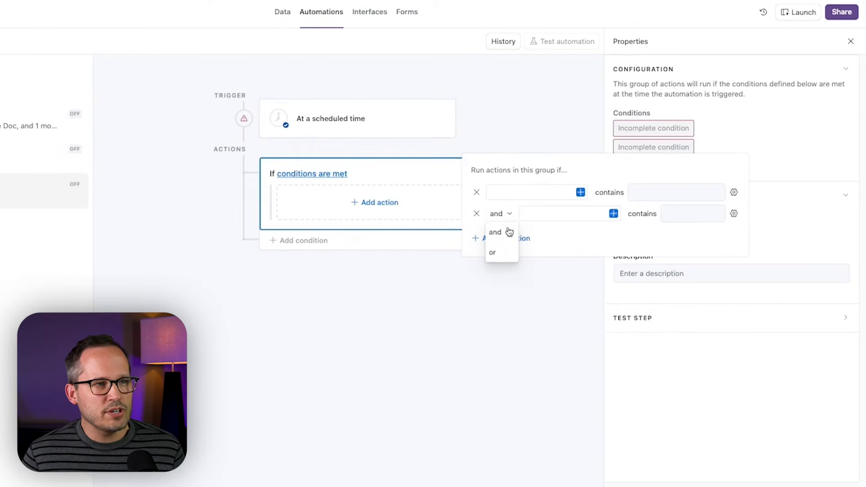
click(576, 247)
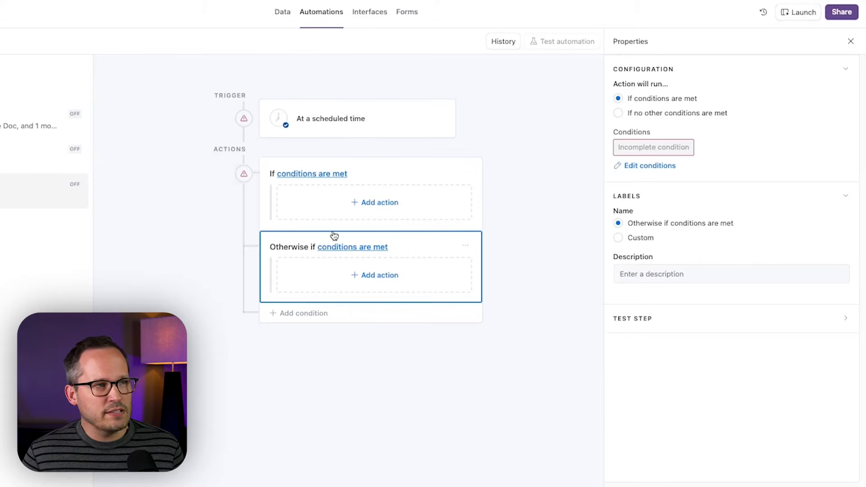
click(378, 205)
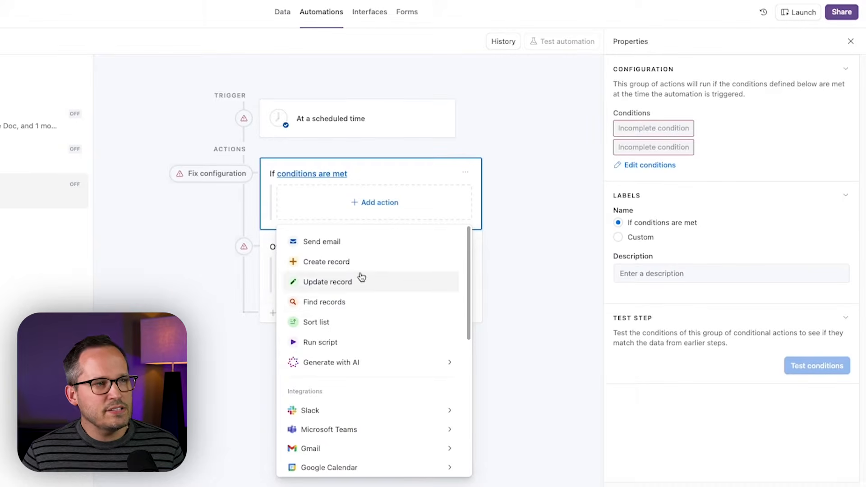
click(523, 262)
click(377, 280)
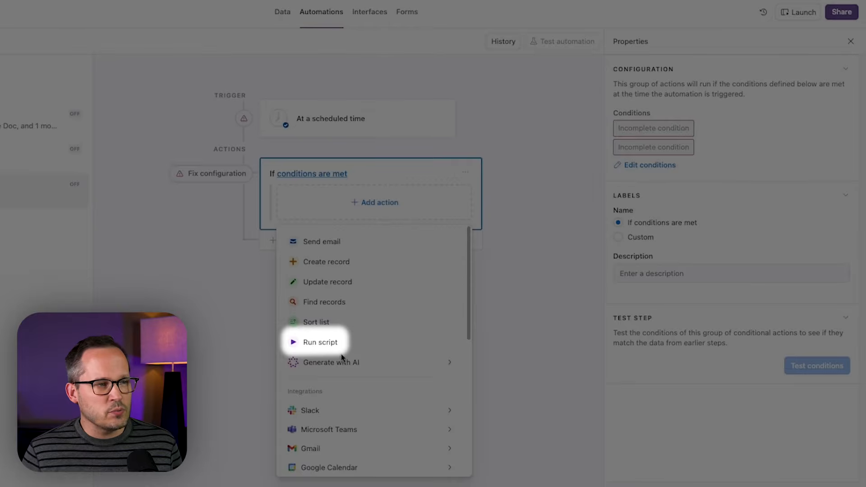
mouse_move(349, 366)
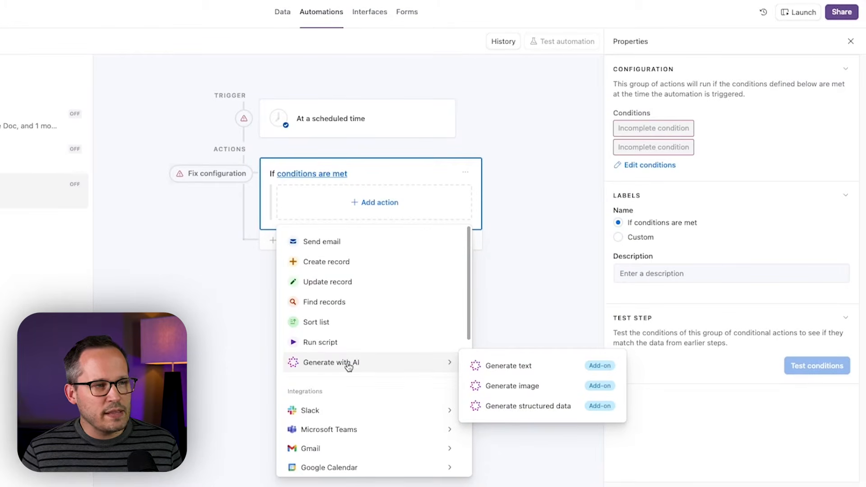
click(512, 405)
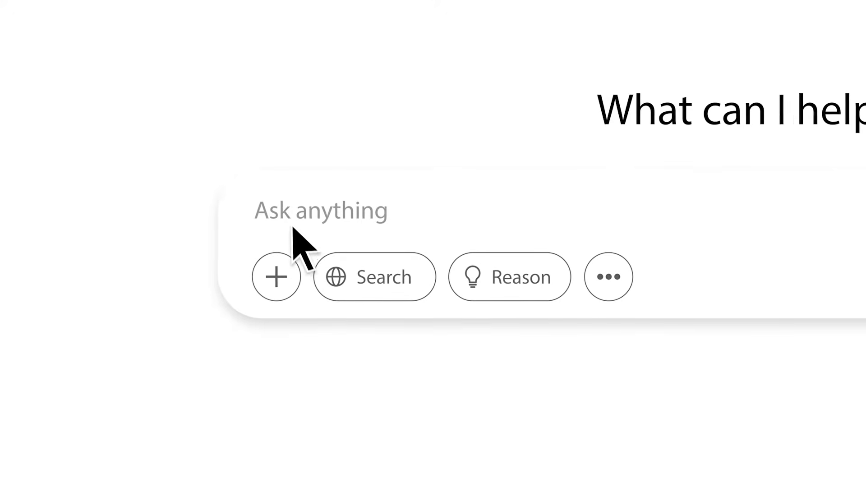
click(292, 226)
text(Hey write me a message about whatever in my tone of voice.)
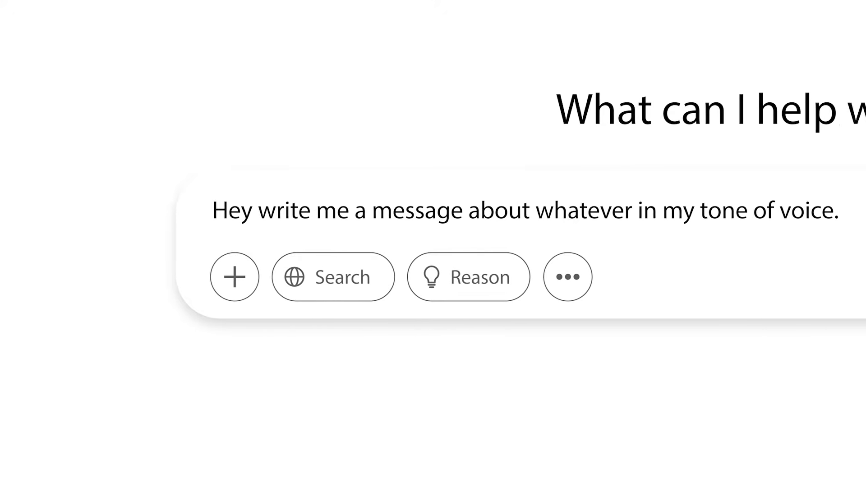
click(510, 298)
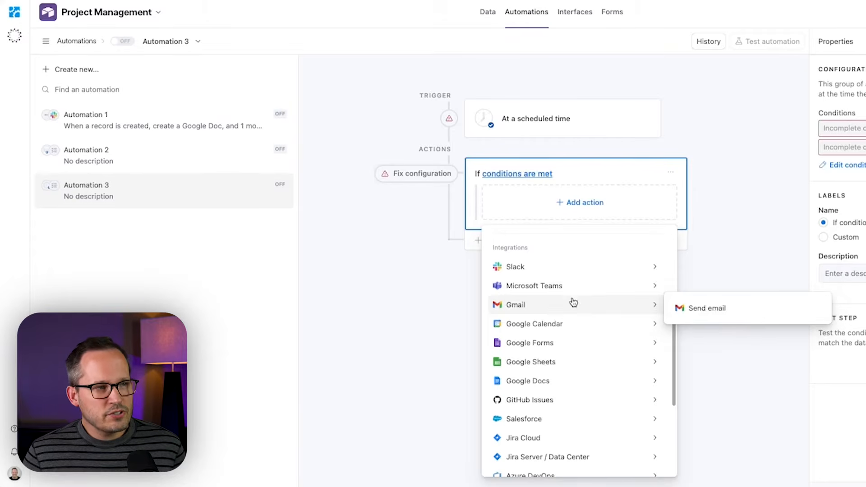
Look through the third-party integration actions available for the automation's If branch
scroll(567, 318, down, 5)
scroll(567, 320, down, 2)
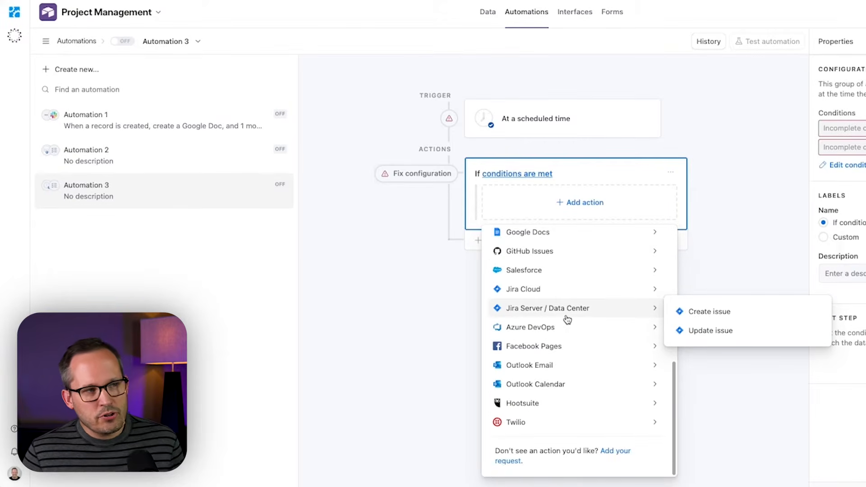
scroll(566, 319, up, 8)
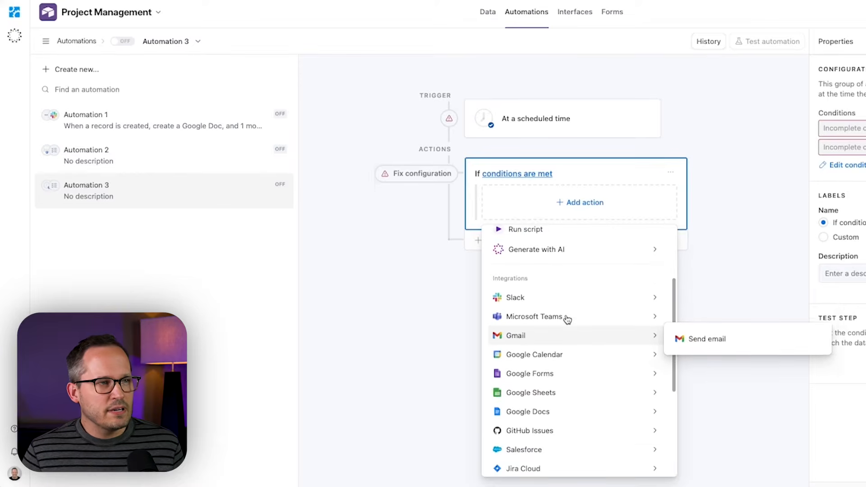
mouse_move(553, 278)
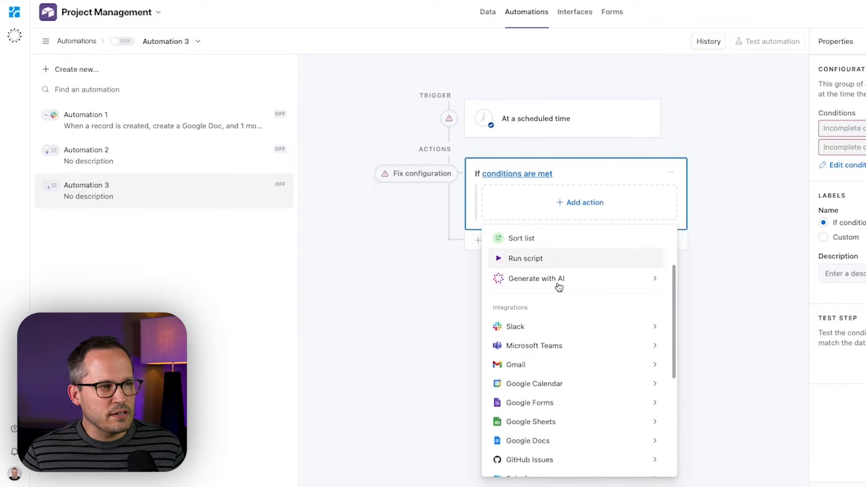
scroll(566, 316, down, 3)
mouse_move(567, 317)
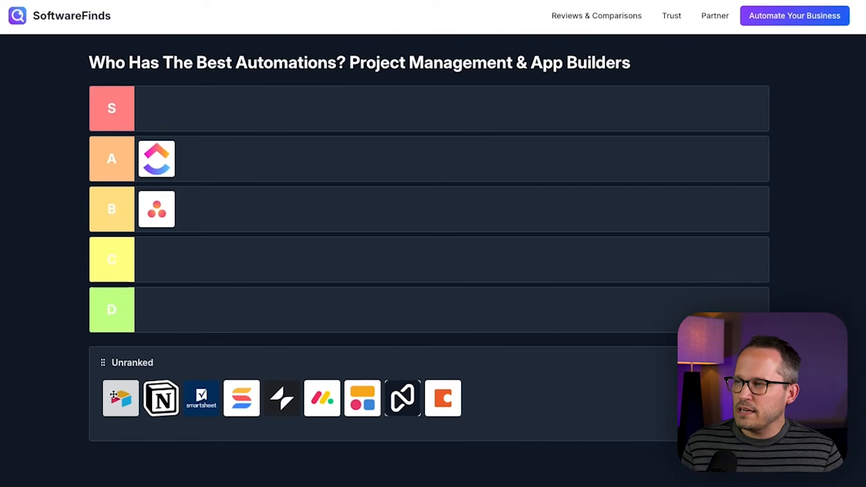
Switch to the SoftwareFinds automations tier list and rank Airtable in tier S
drag(120, 398, 170, 113)
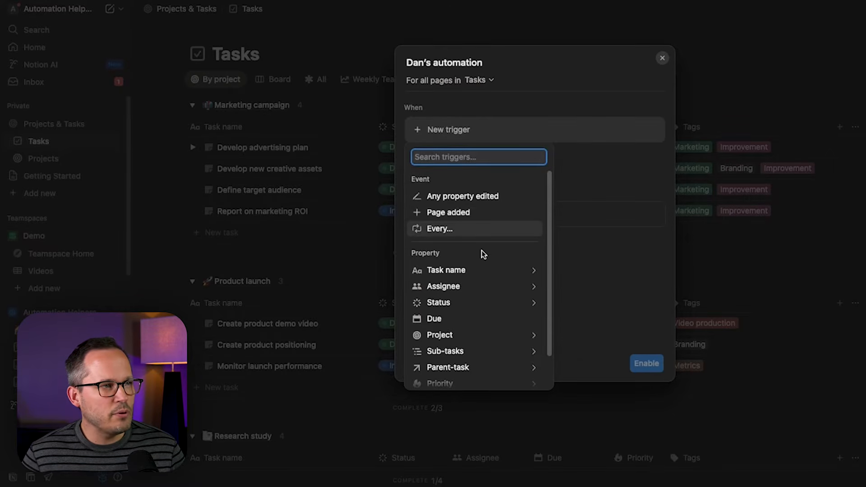
Switch to the Notion automation for the Tasks database, review the available triggers and add the Page added trigger
scroll(483, 254, down, 2)
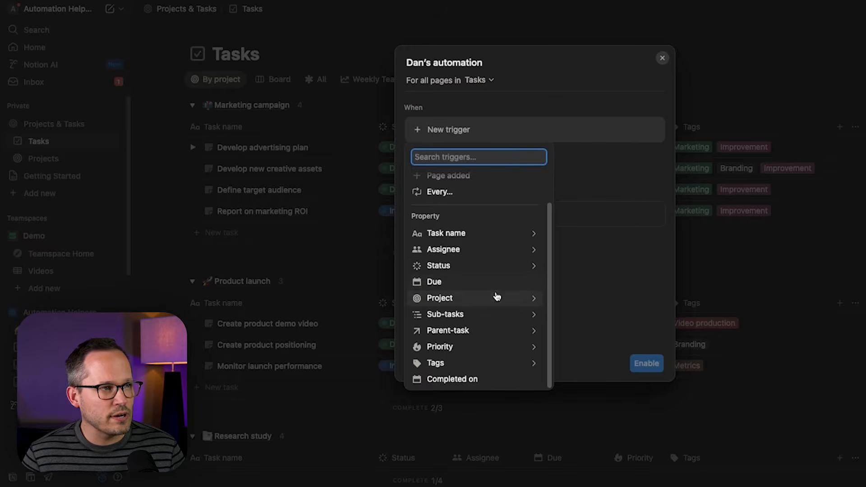
key(Escape)
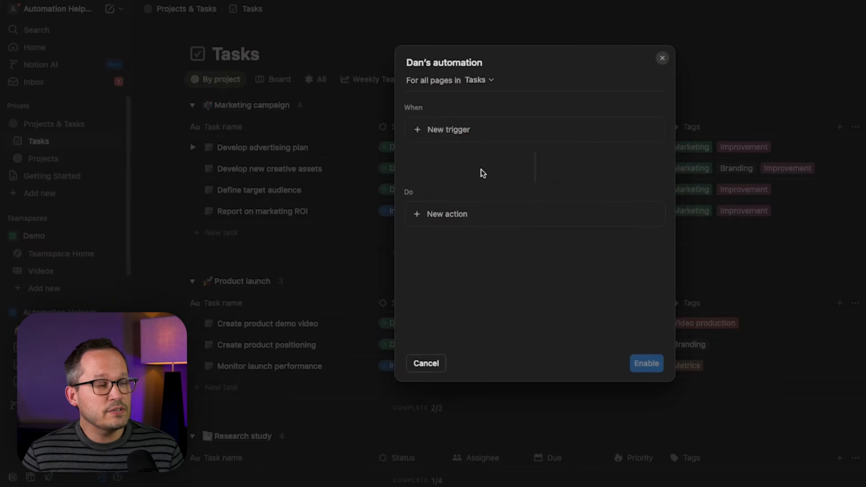
click(456, 137)
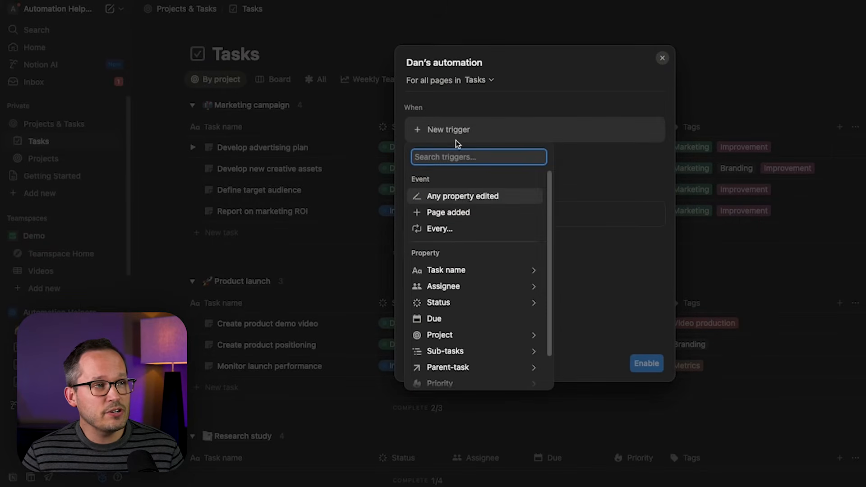
click(468, 211)
Add a second trigger for when the task name is cleared and check the All and Any options for combining the triggers
click(448, 163)
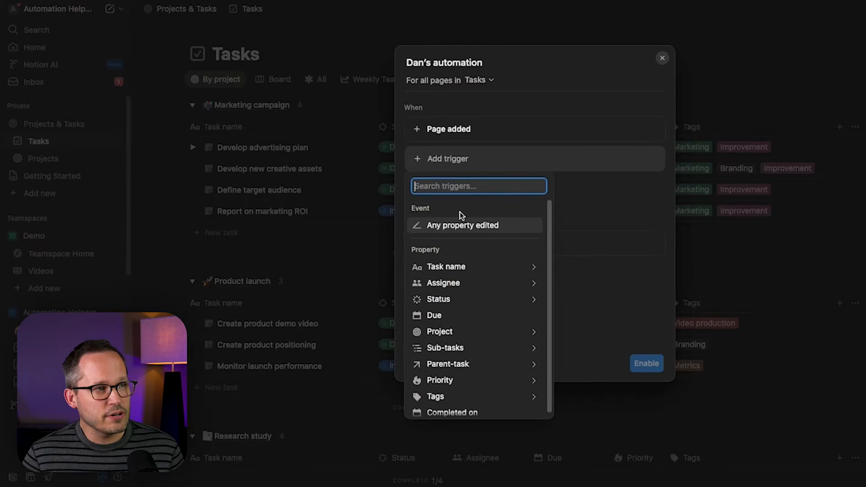
click(473, 268)
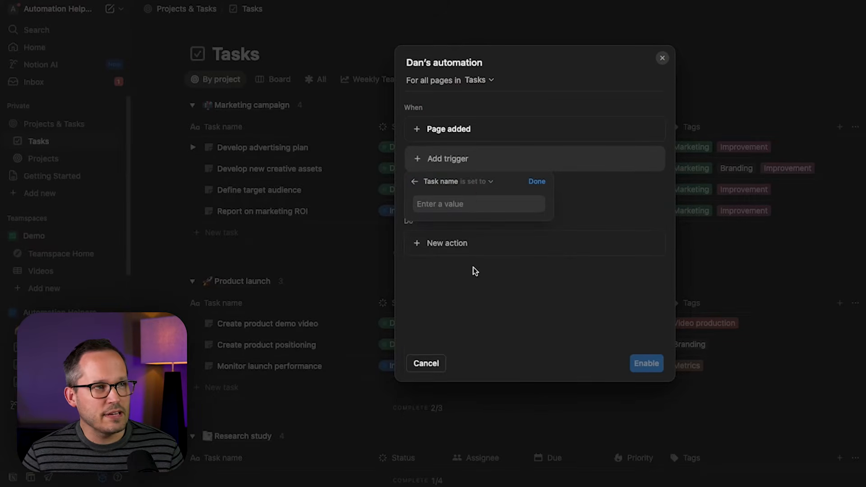
click(477, 188)
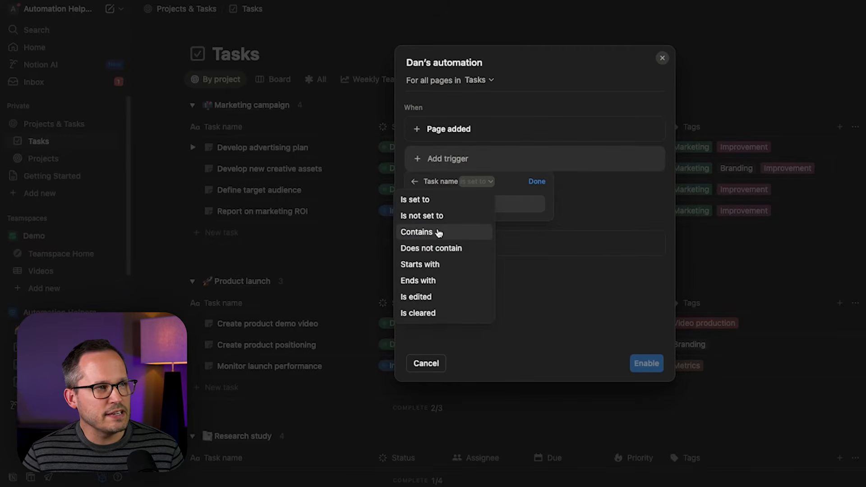
click(508, 206)
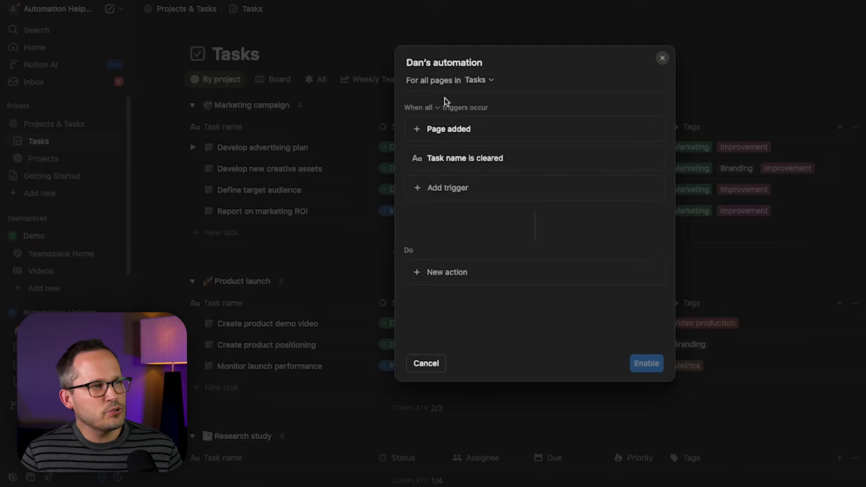
click(438, 108)
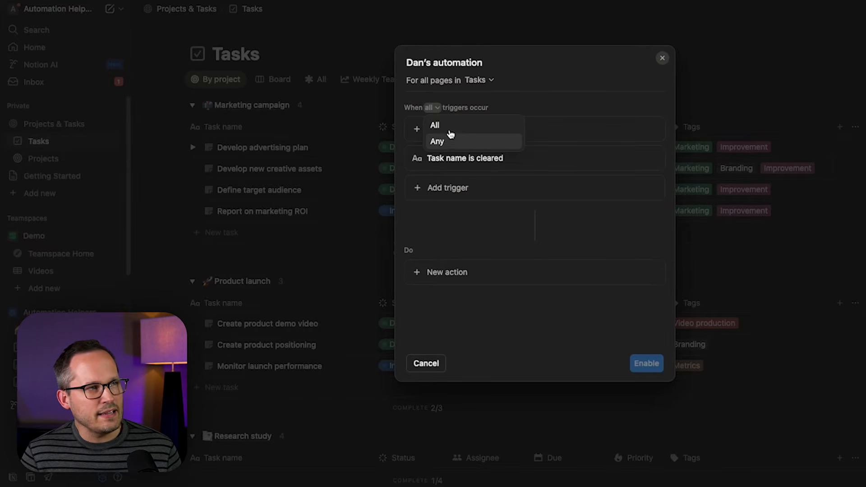
click(475, 240)
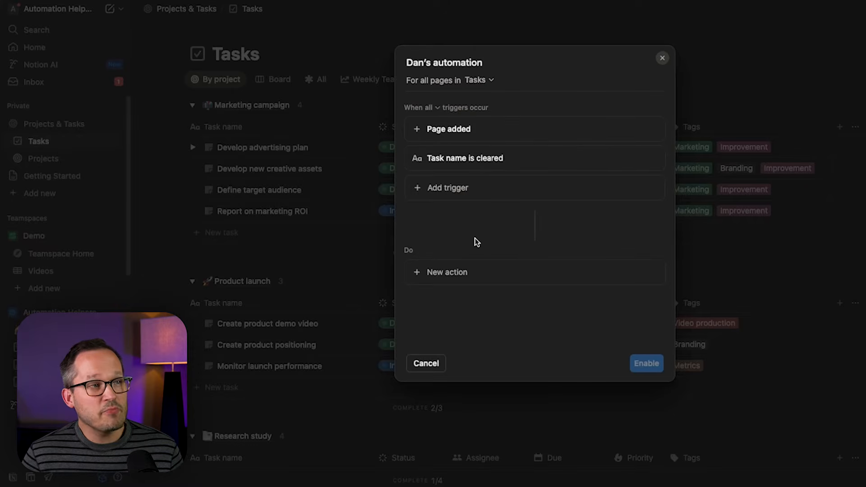
Add a Define variables action to the automation and open the formula editor for its variable
click(455, 271)
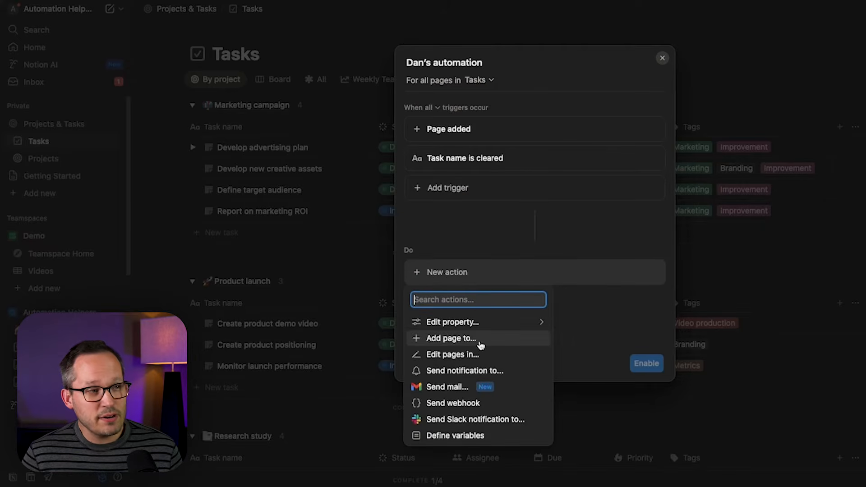
click(459, 435)
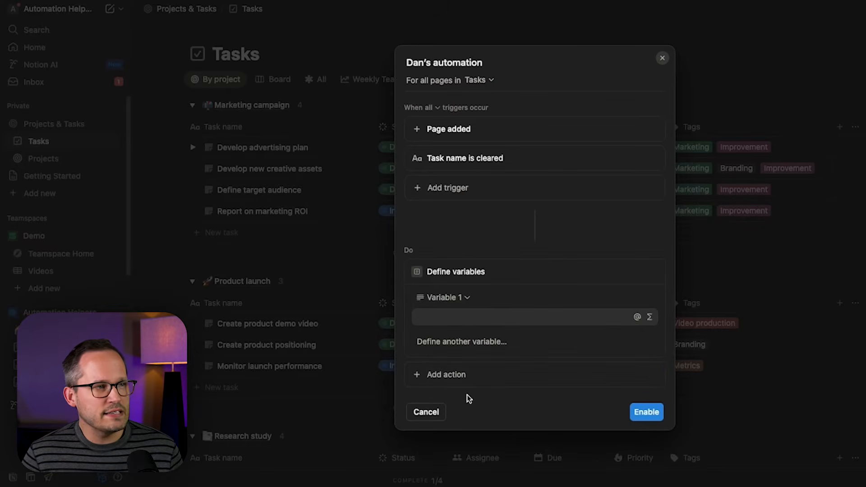
click(650, 317)
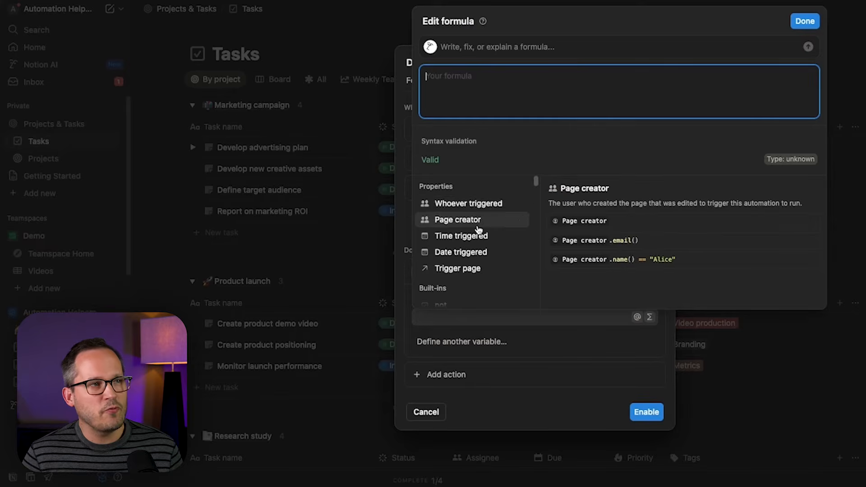
Examine the properties, built-ins and functions available in the variable's formula editor
scroll(476, 229, down, 10)
scroll(478, 229, down, 10)
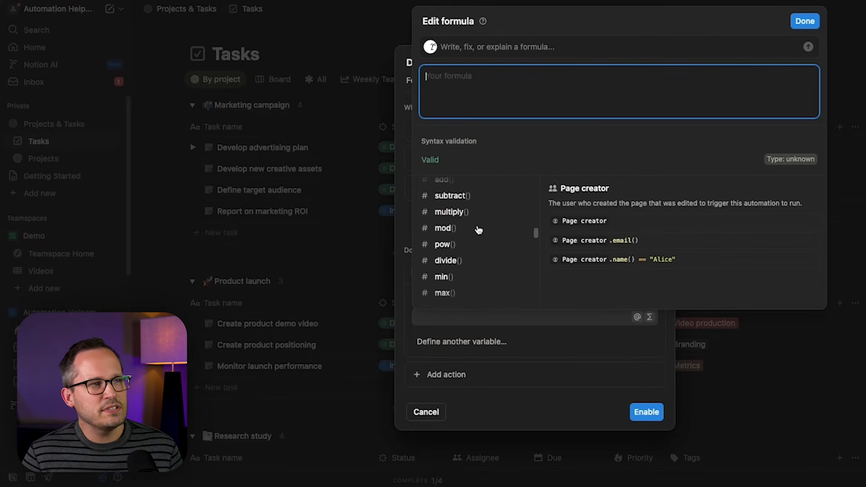
scroll(477, 223, up, 15)
scroll(477, 221, up, 3)
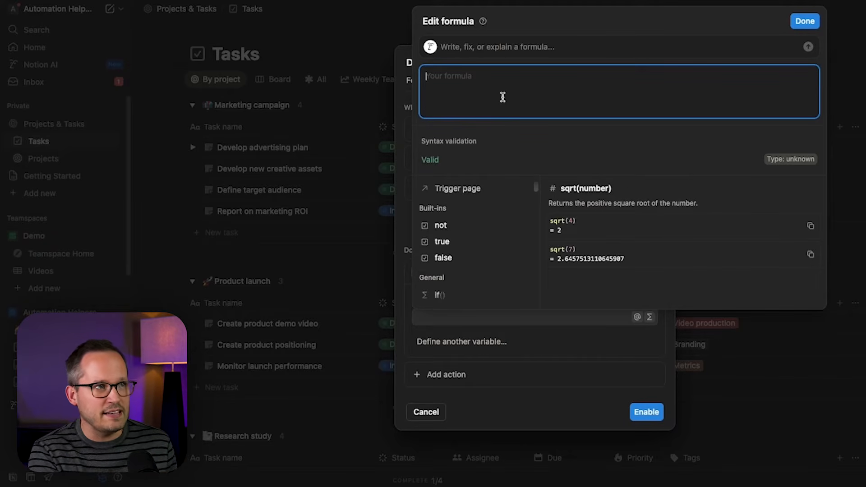
scroll(469, 283, down, 2)
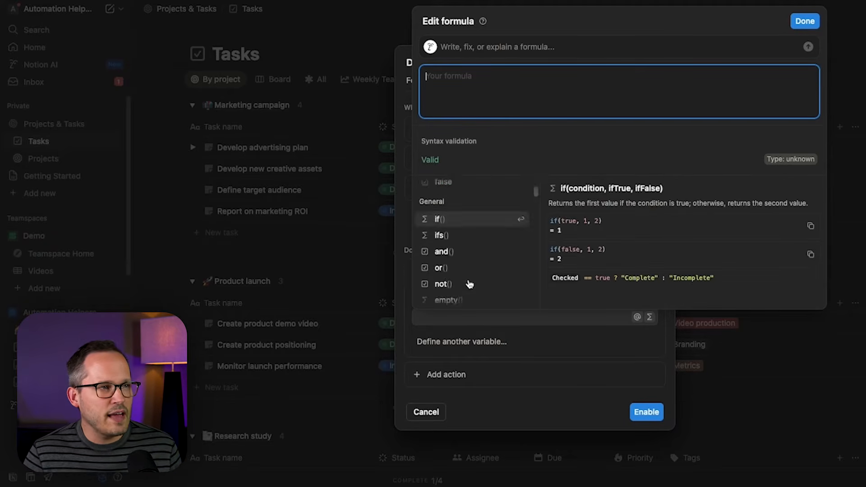
scroll(470, 283, down, 20)
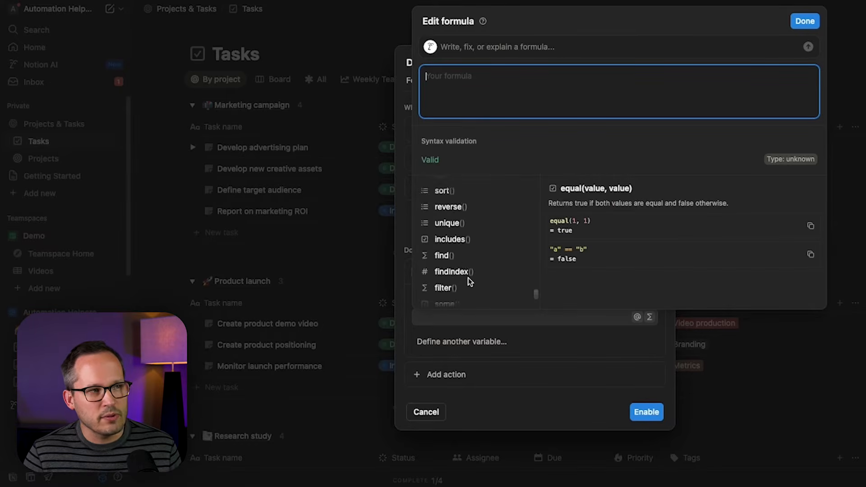
scroll(469, 282, down, 3)
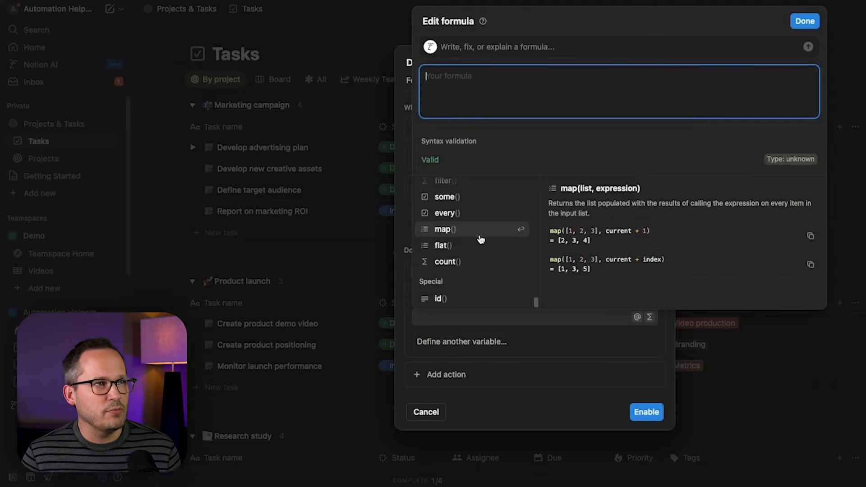
Close the formula editor and add an Edit pages in action after the variable definition
click(519, 374)
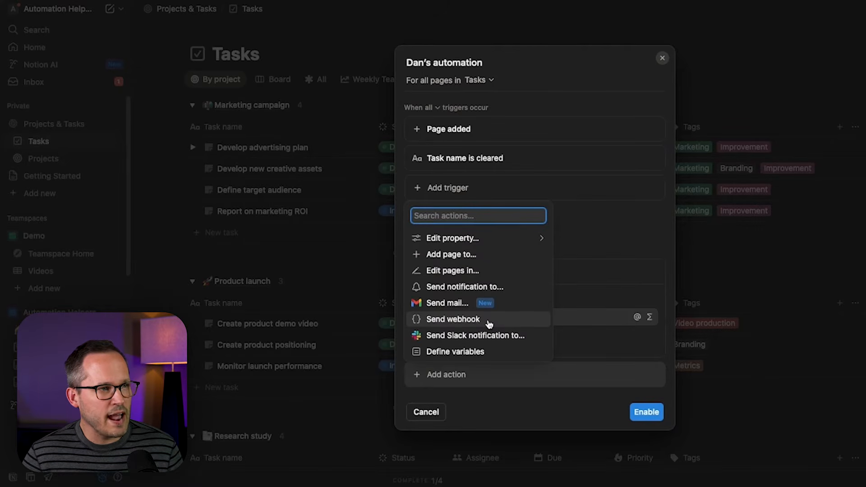
click(479, 273)
scroll(492, 293, down, 1)
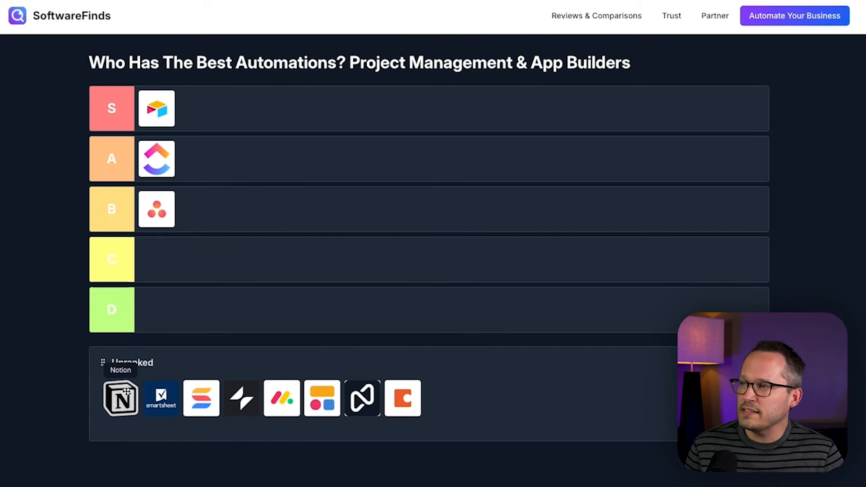
Rank Notion in tier B of the automations tier list, next to Asana
drag(124, 390, 213, 212)
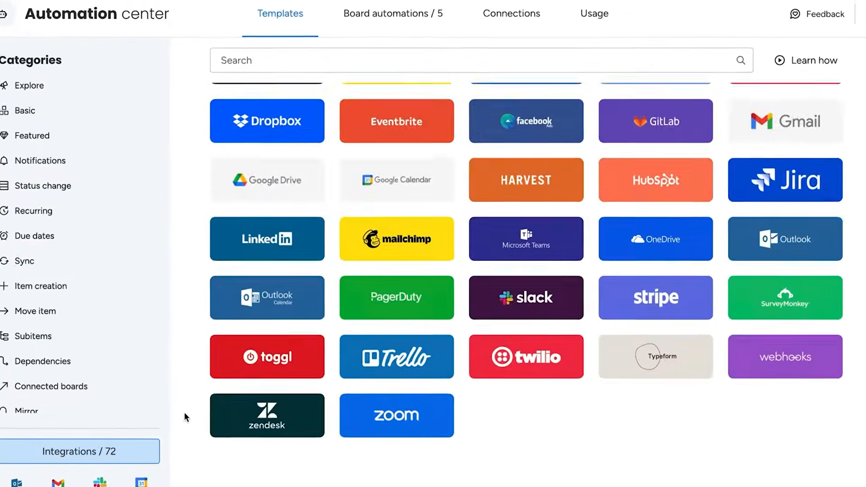
Switch to monday.com, look through its automation templates and integrations, and start an automation from scratch
scroll(202, 399, down, 6)
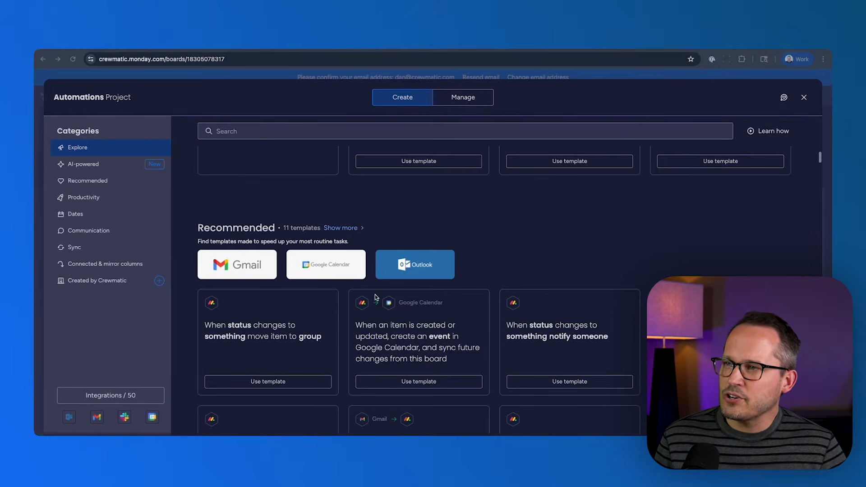
scroll(376, 295, down, 6)
scroll(352, 231, down, 3)
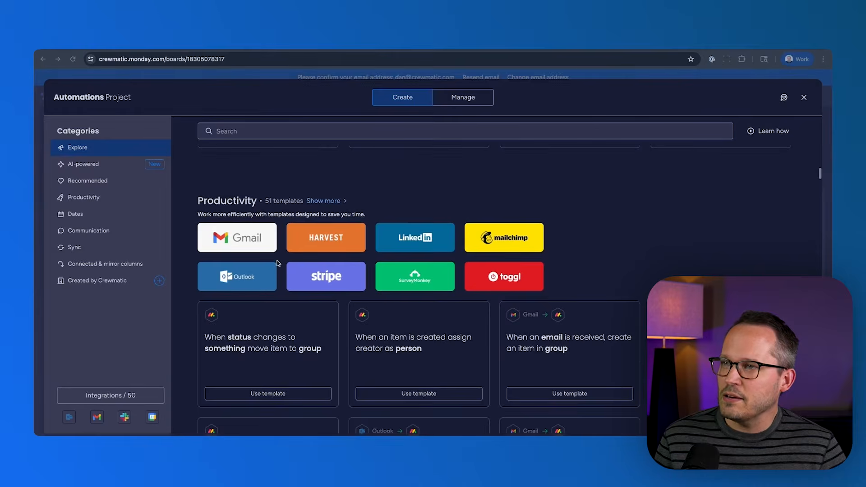
scroll(375, 278, up, 10)
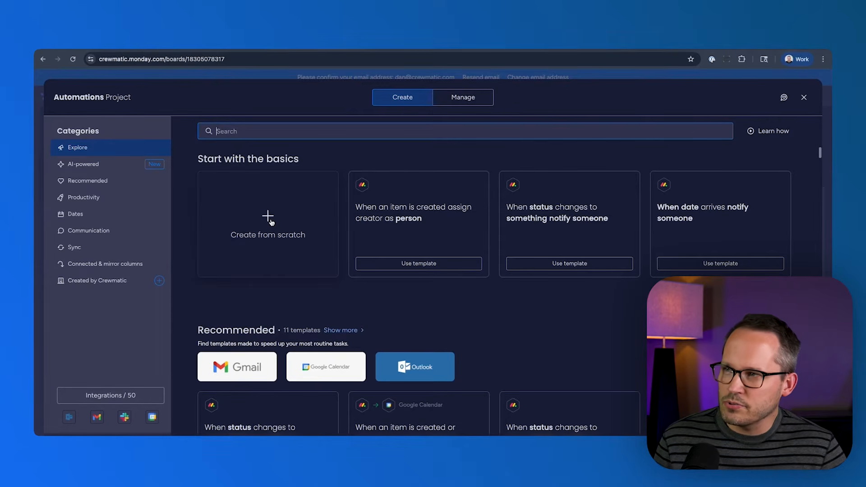
click(270, 221)
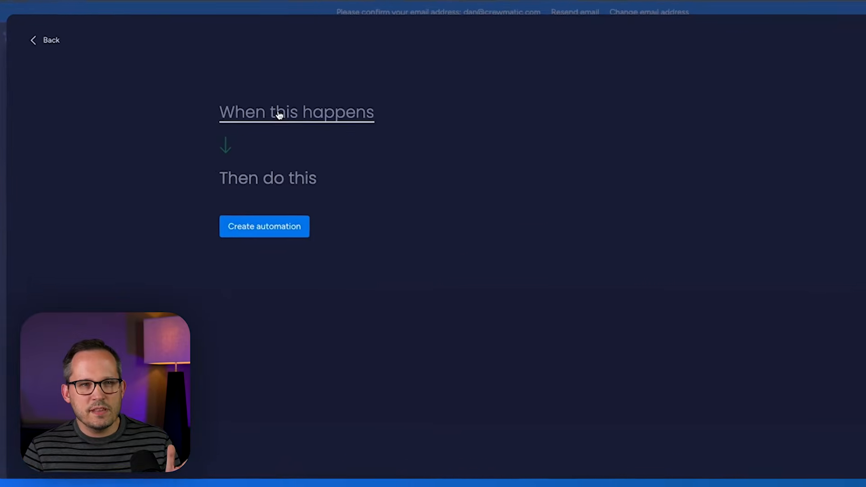
Set the trigger to Status changes to Done and add an only-if condition that a column is empty
click(266, 136)
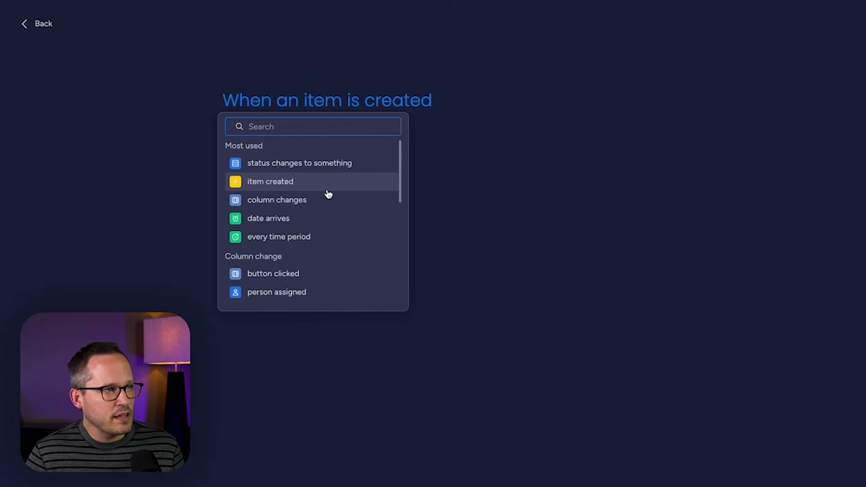
scroll(277, 206, down, 1)
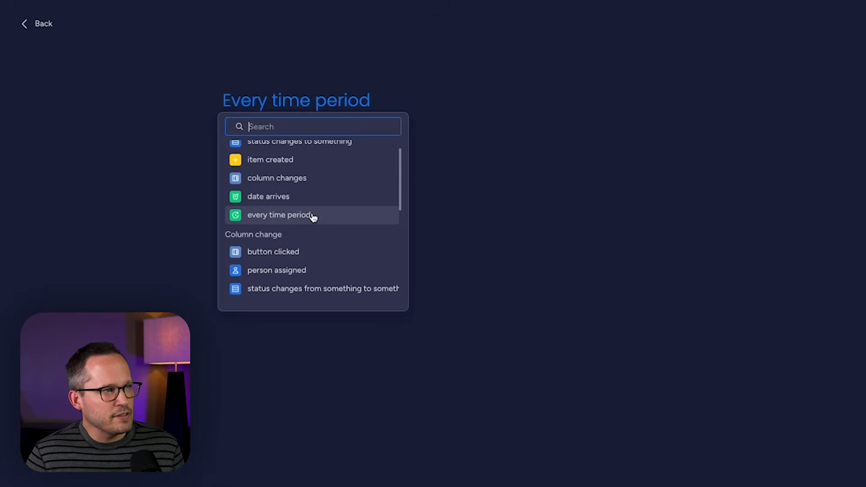
scroll(313, 217, down, 5)
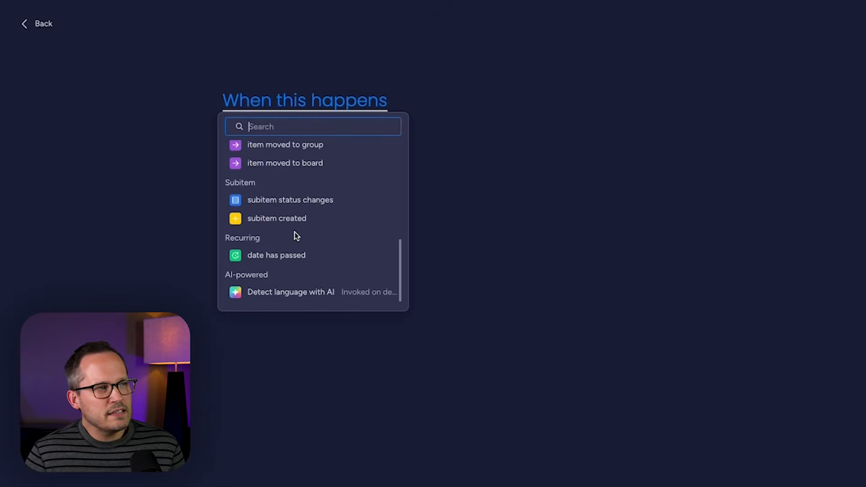
scroll(301, 234, up, 8)
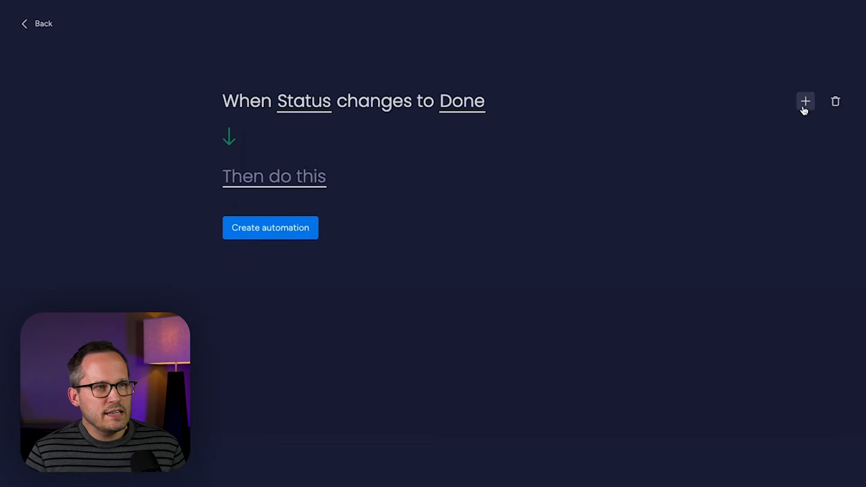
click(804, 102)
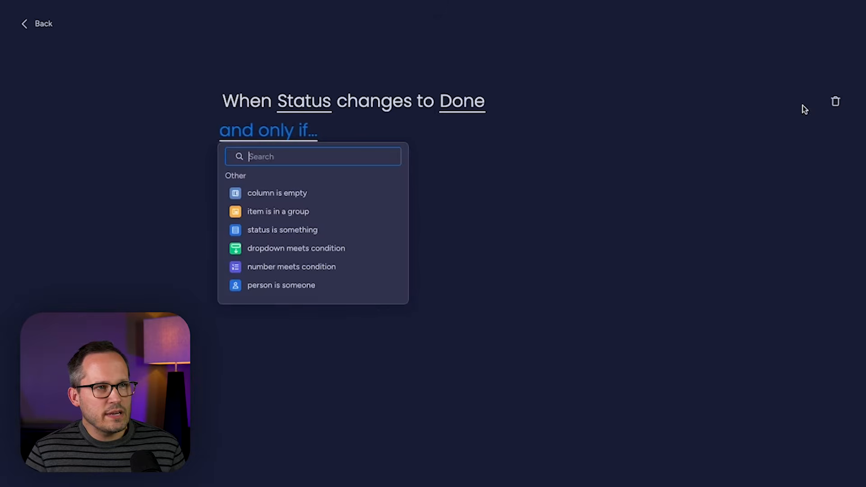
click(339, 200)
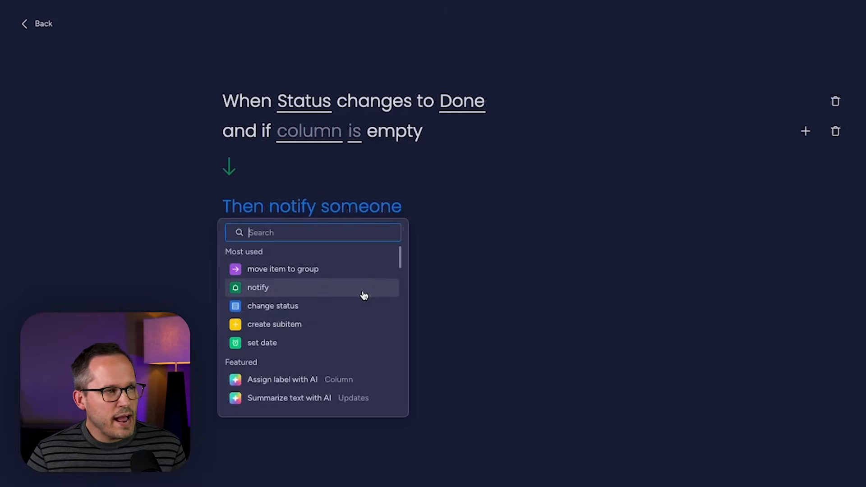
Examine the actions available for the automation, including the AI-powered ones, and search them for "time"
scroll(364, 295, down, 2)
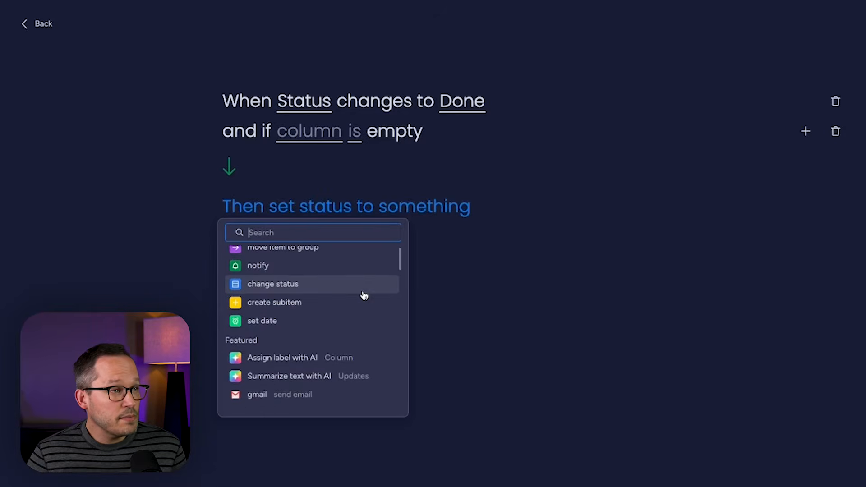
scroll(364, 296, down, 1)
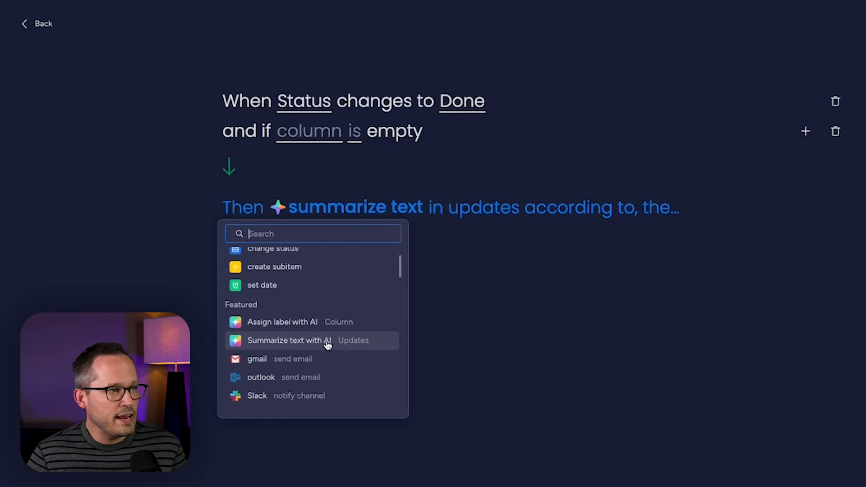
scroll(327, 345, down, 2)
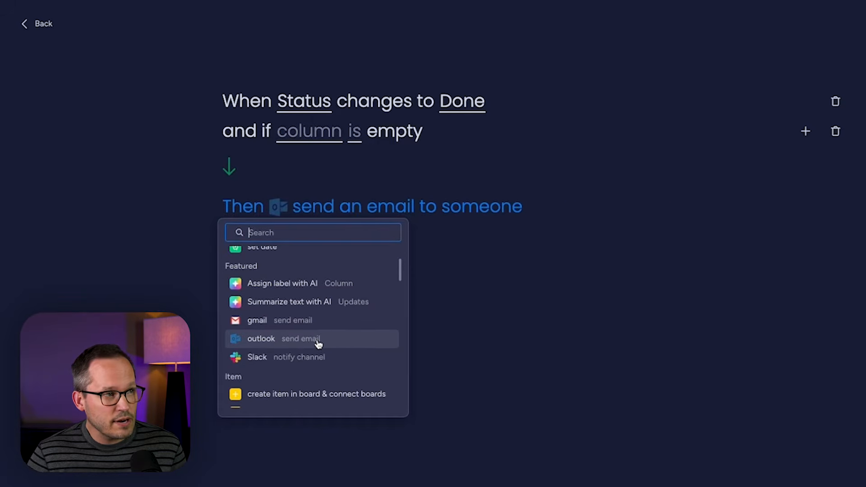
scroll(318, 344, down, 3)
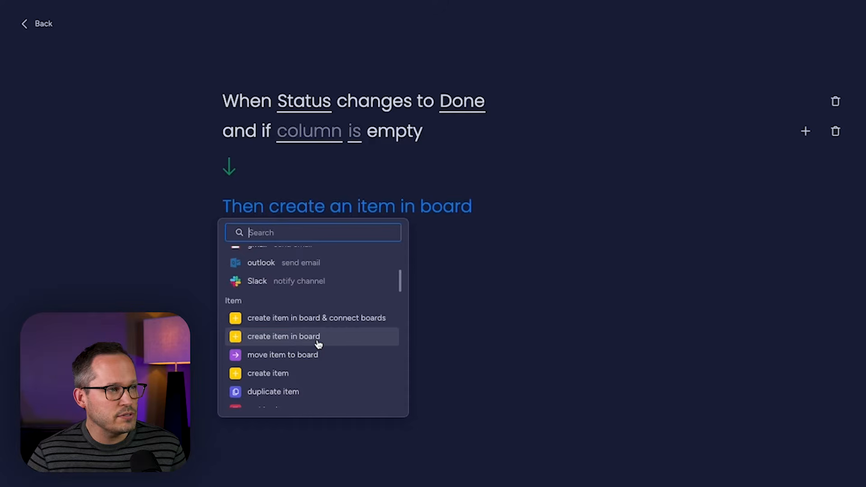
scroll(319, 344, down, 1)
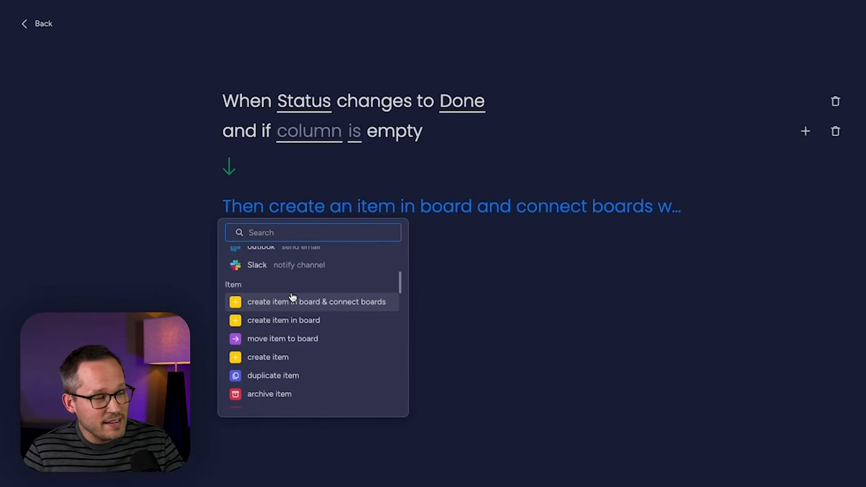
scroll(290, 297, down, 12)
scroll(378, 283, down, 8)
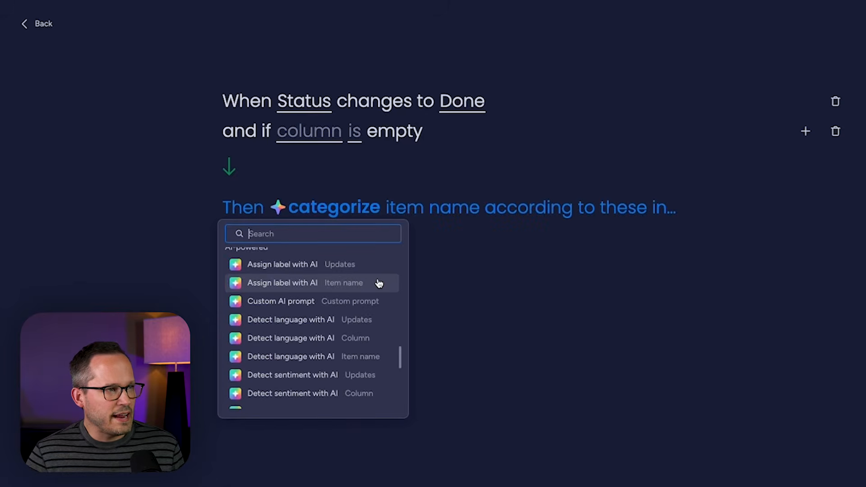
text(time)
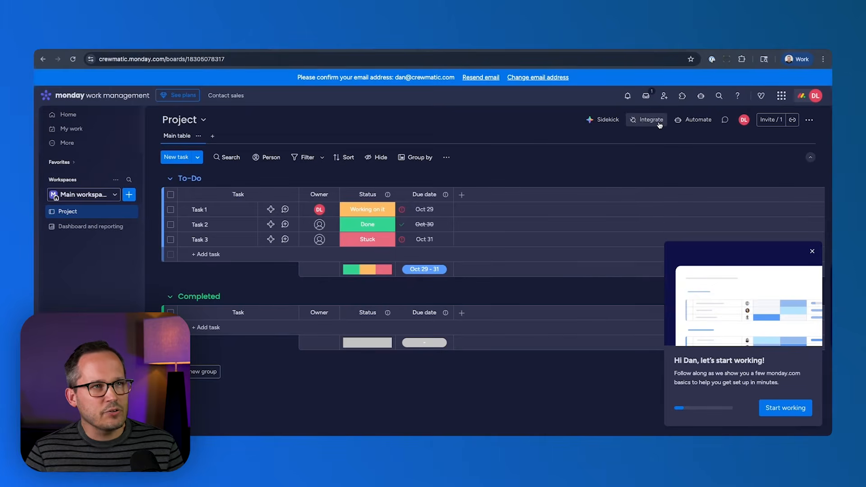
Search the board's integrations for "web", open Webhooks and use the template that sends a webhook when a new update is posted
click(649, 120)
text(web)
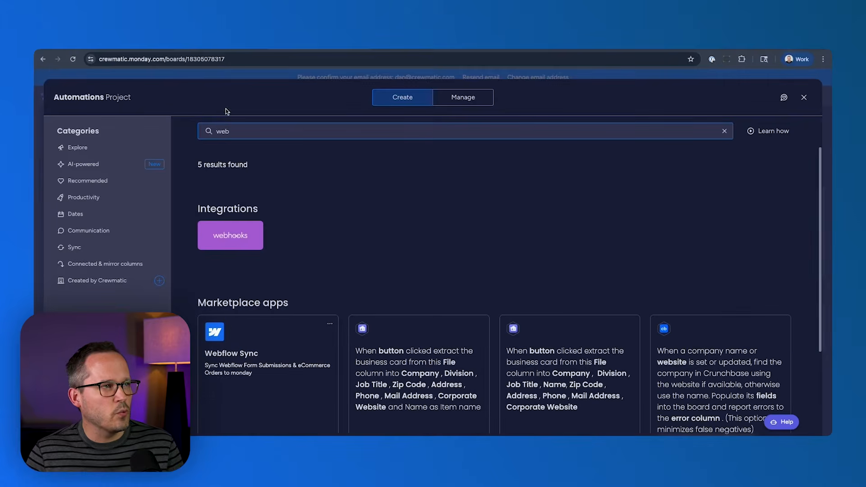
click(234, 229)
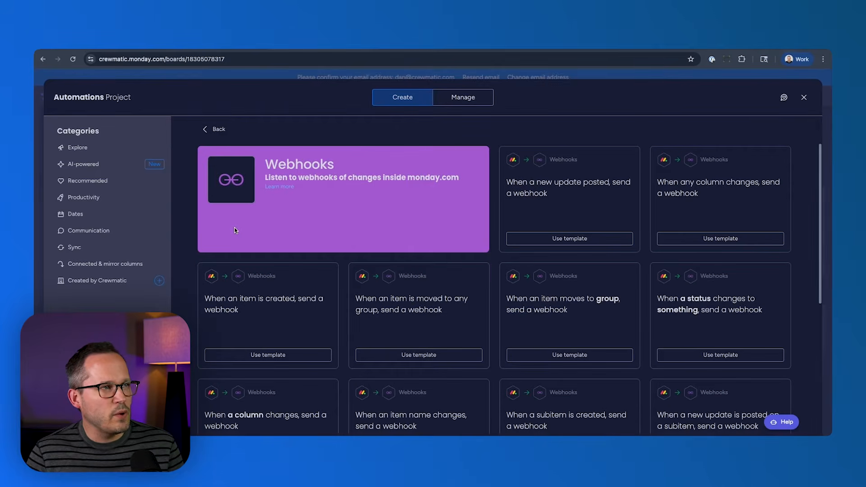
click(562, 242)
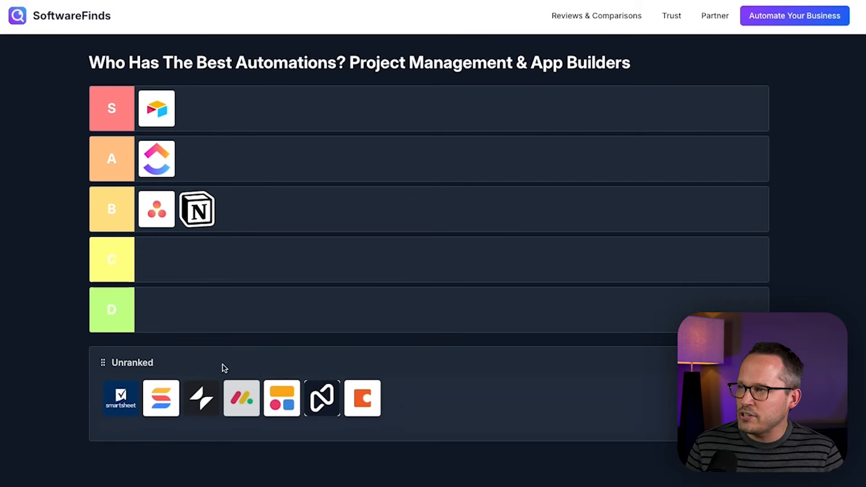
Rank monday.com in tier C of the automations tier list
drag(224, 367, 170, 268)
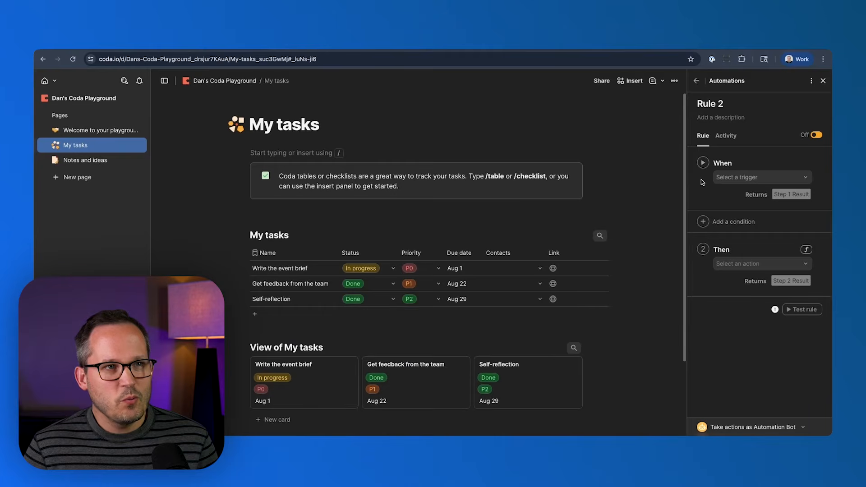
Switch to Coda, check the trigger choices for Rule 2 and add an If condition step to the rule
click(735, 177)
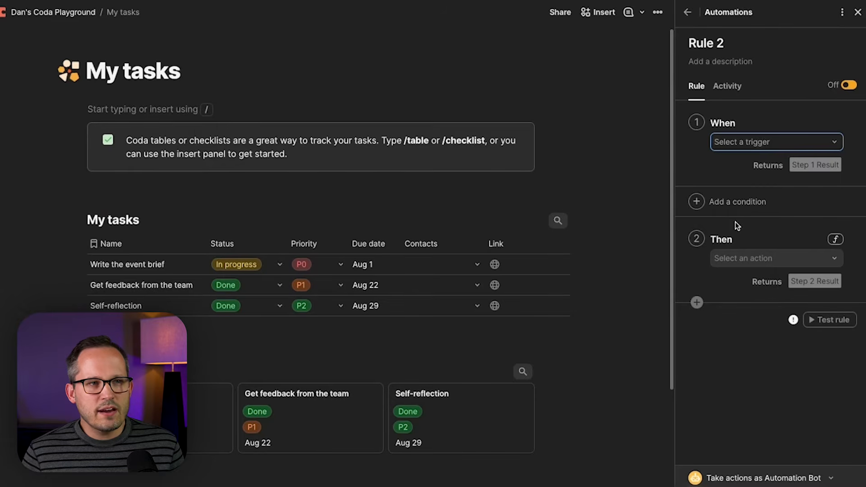
click(724, 209)
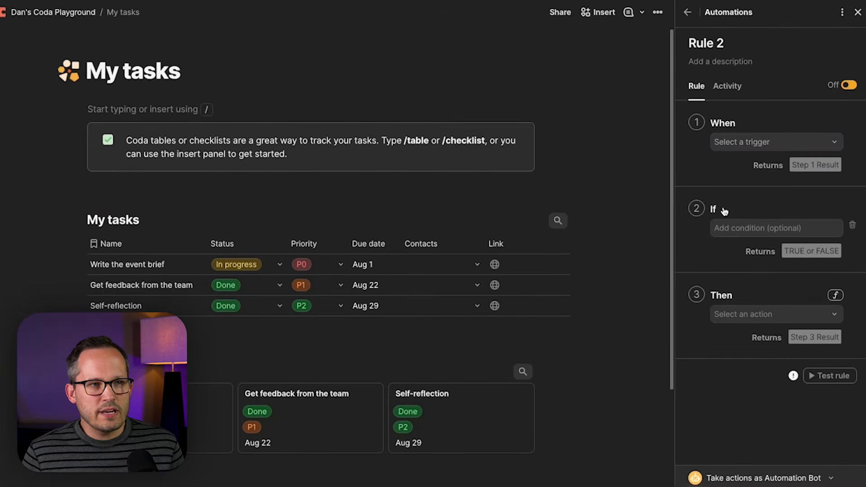
click(749, 226)
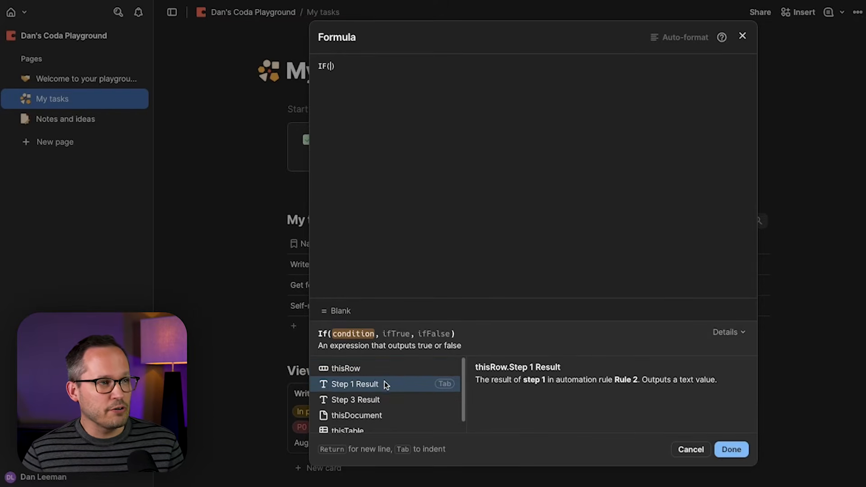
Build an IF formula for the rule's Then step and check the actions and Packs offered for a follow-up And then step
click(387, 399)
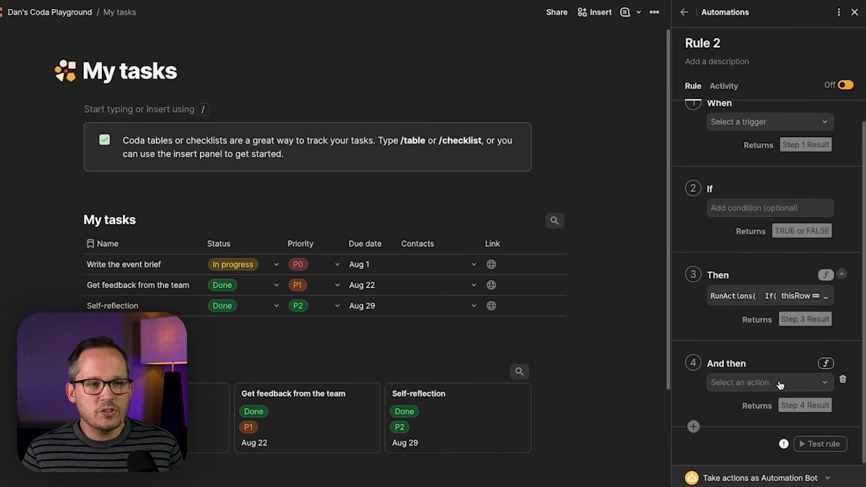
click(779, 384)
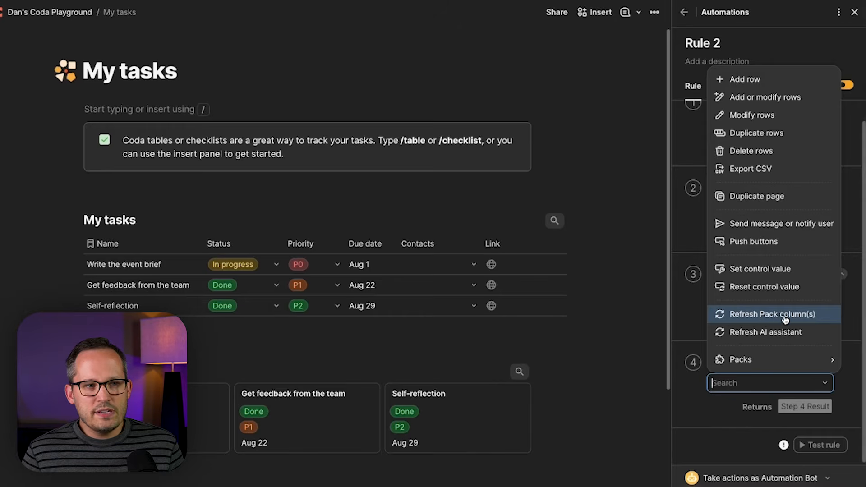
mouse_move(788, 357)
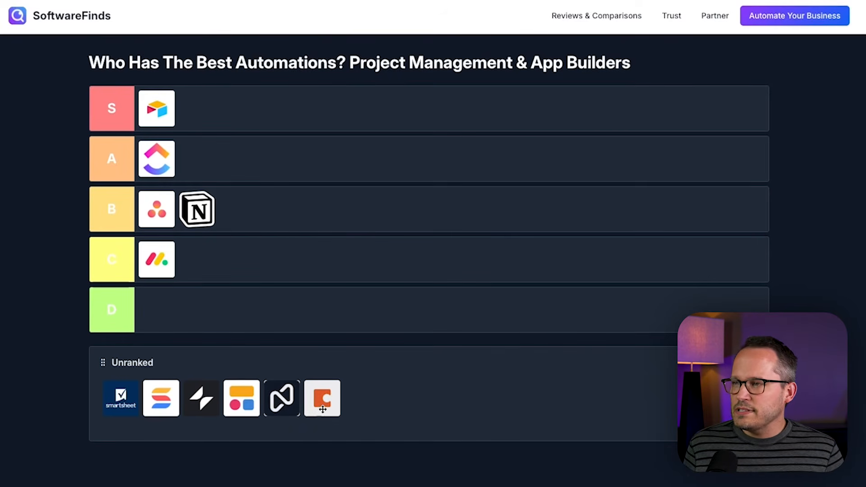
Rank Coda in tier S of the automations tier list, next to Airtable
drag(317, 406, 203, 128)
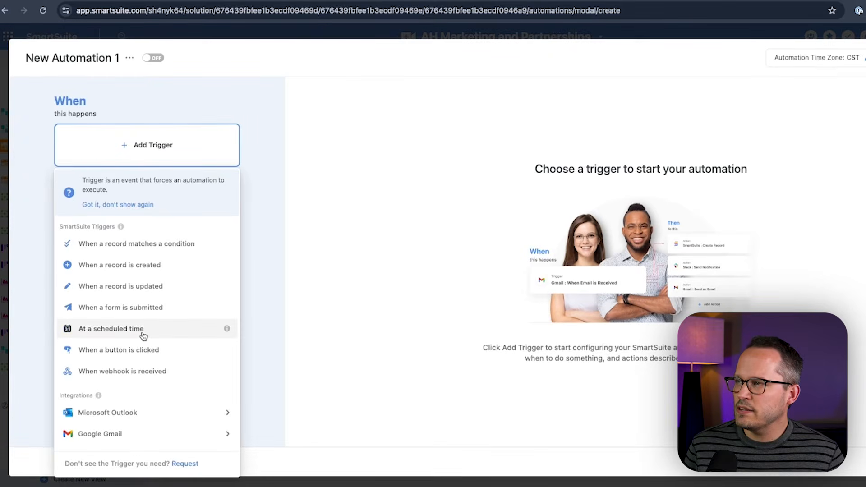
In SmartSuite, try the scheduled-time trigger, then use When a record is created with a Publish Date condition and a second AND condition
click(143, 335)
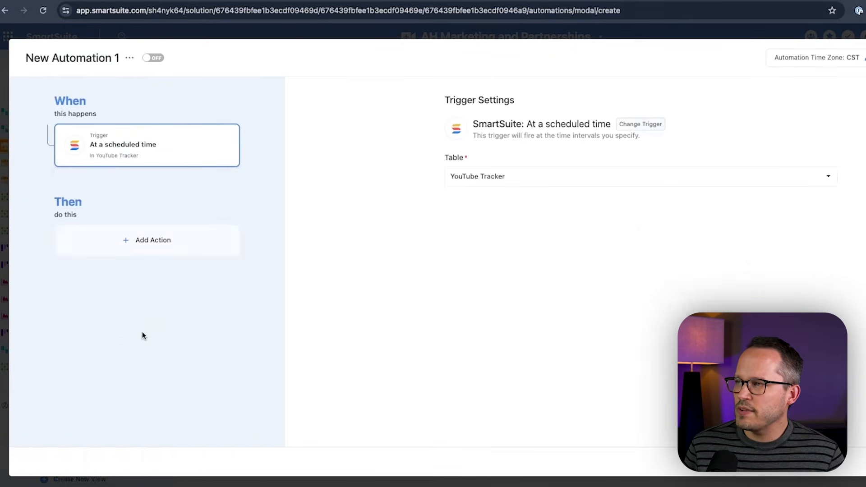
click(624, 223)
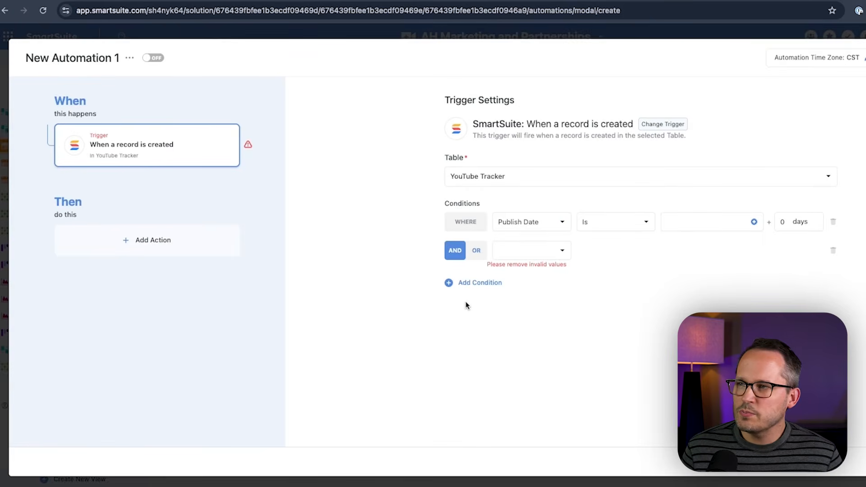
click(460, 251)
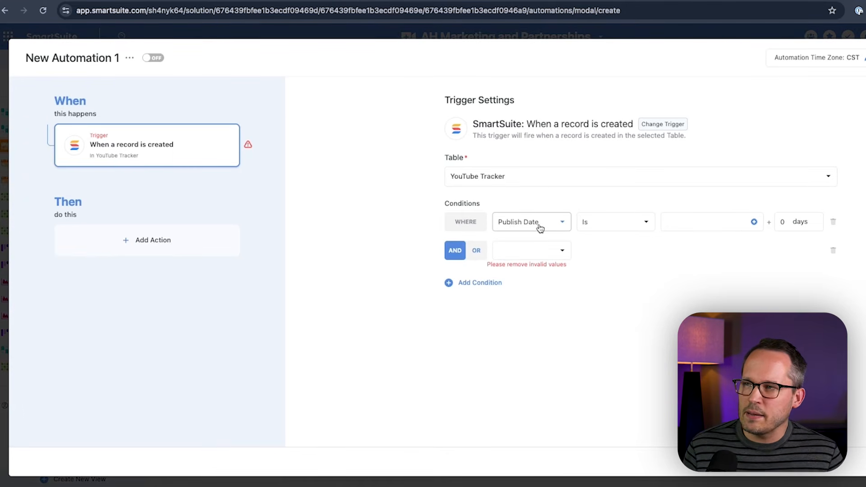
Set the Publish Date condition's value to Tomorrow plus 3 days
click(752, 223)
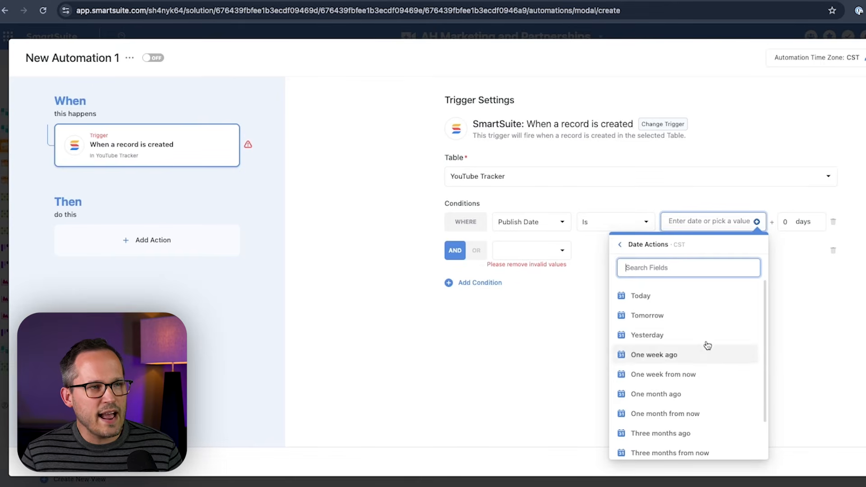
click(688, 320)
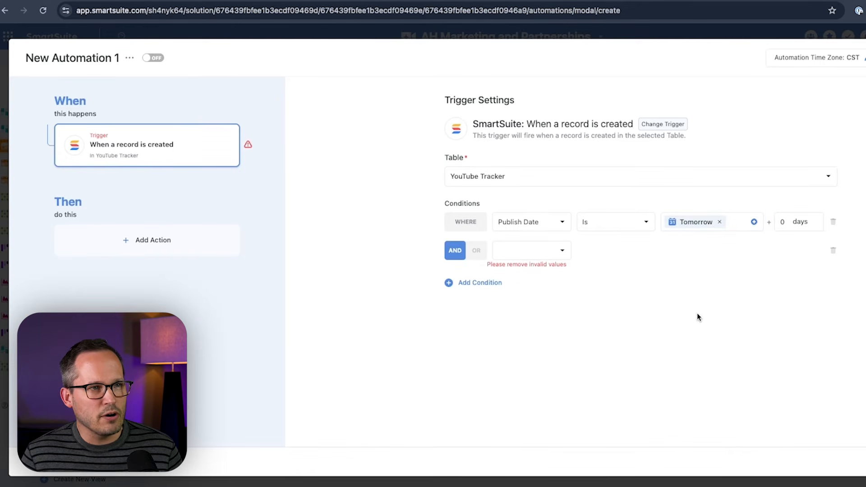
click(785, 223)
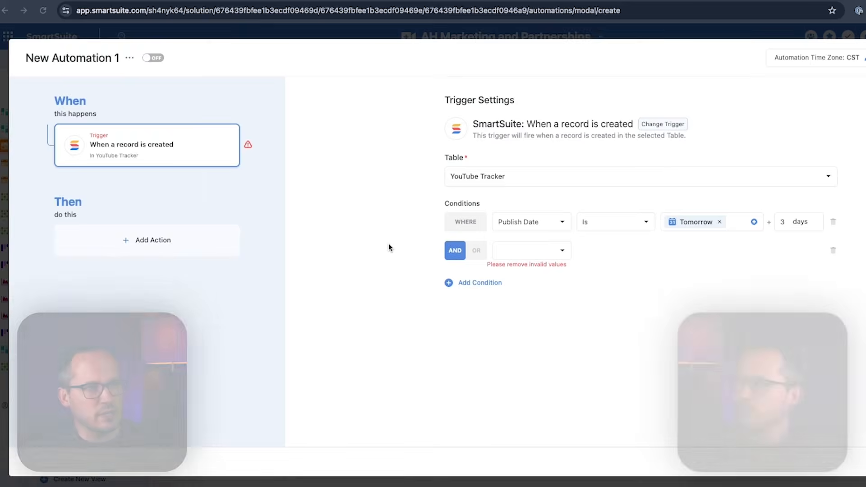
Examine the actions SmartSuite offers for the automation, including the record, HTTP(S) request, AI Assist and integration actions
click(159, 238)
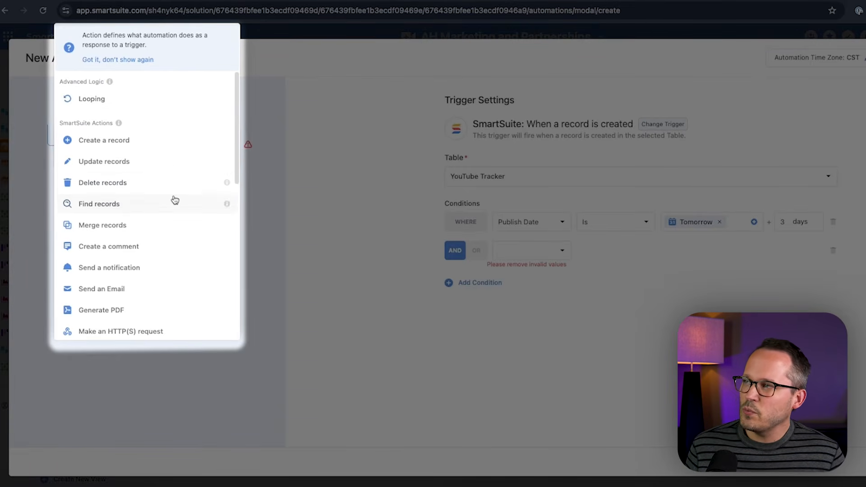
scroll(174, 199, down, 1)
scroll(174, 199, up, 1)
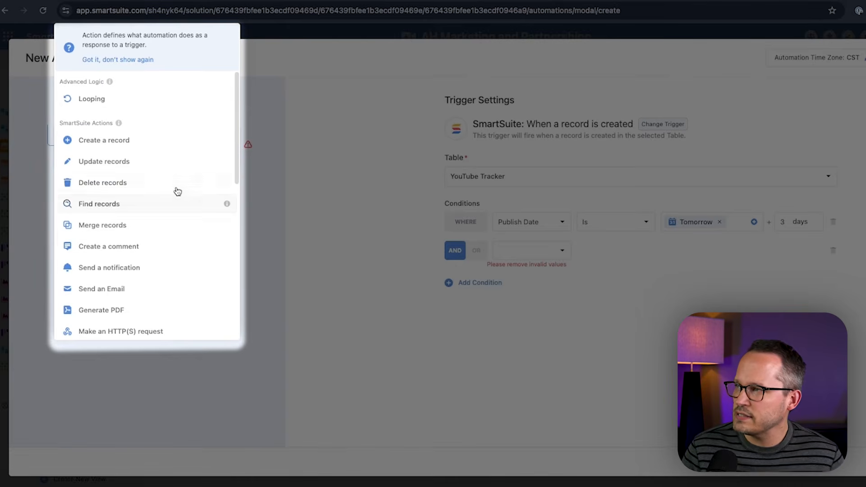
scroll(165, 238, down, 2)
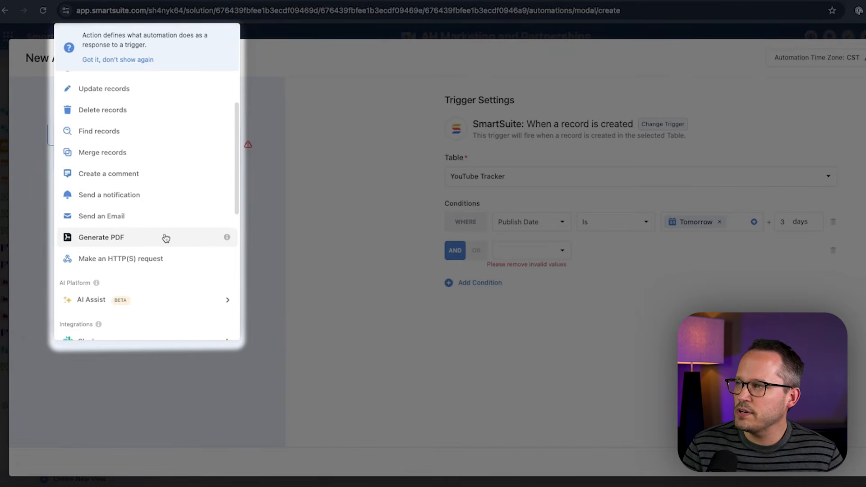
scroll(178, 259, down, 1)
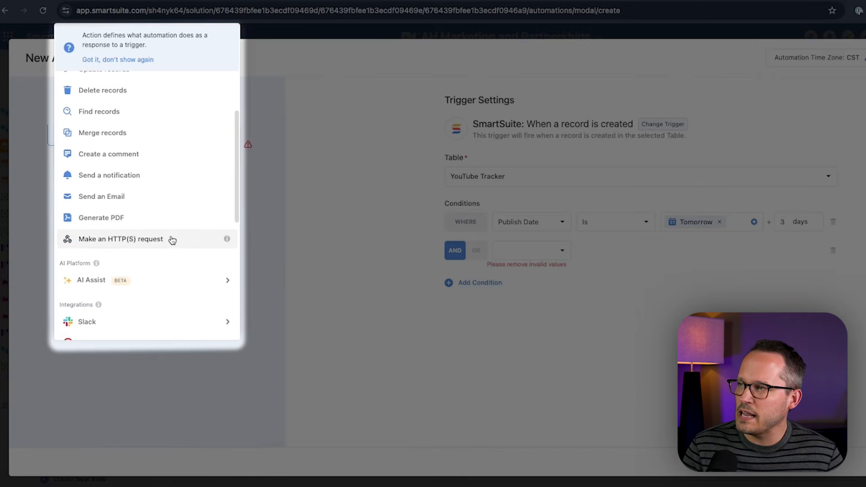
scroll(176, 240, down, 2)
mouse_move(179, 240)
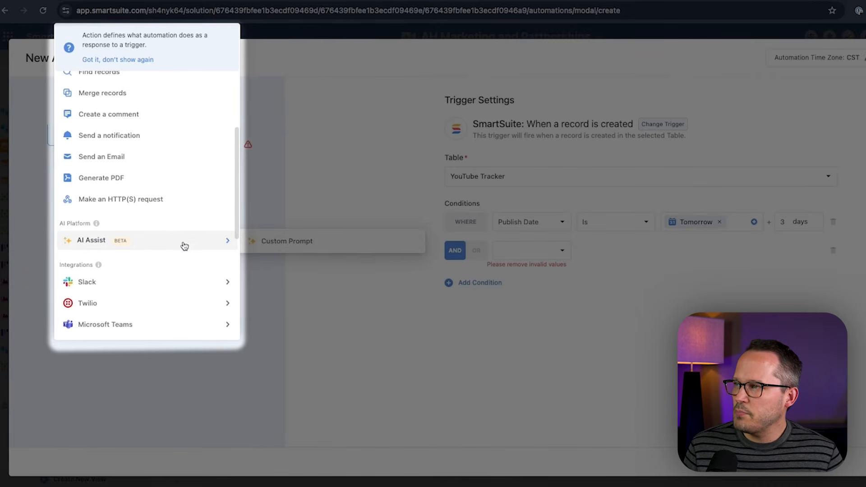
scroll(183, 244, down, 12)
scroll(182, 244, up, 2)
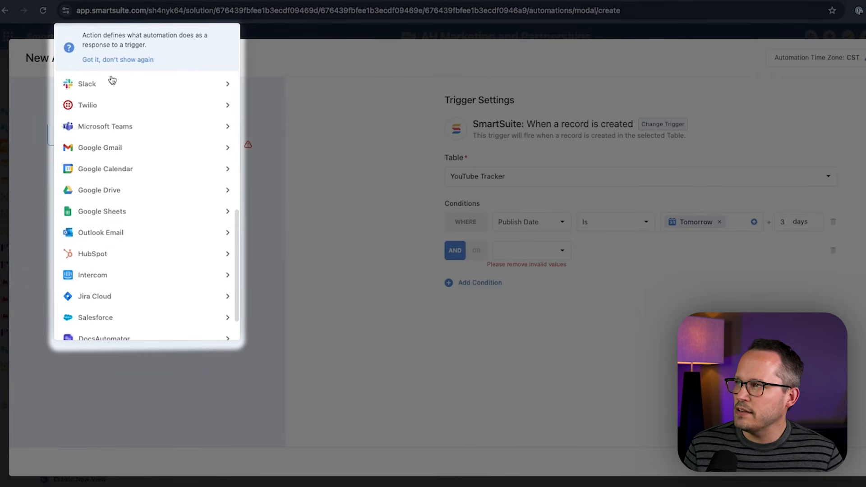
mouse_move(150, 253)
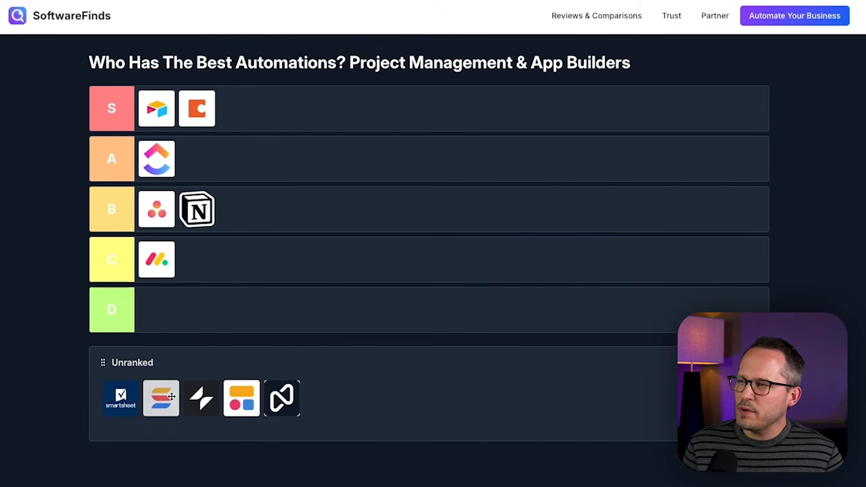
Switch to the SoftwareFinds automations tier list and rank SmartSuite in tier A, next to ClickUp
drag(168, 393, 211, 163)
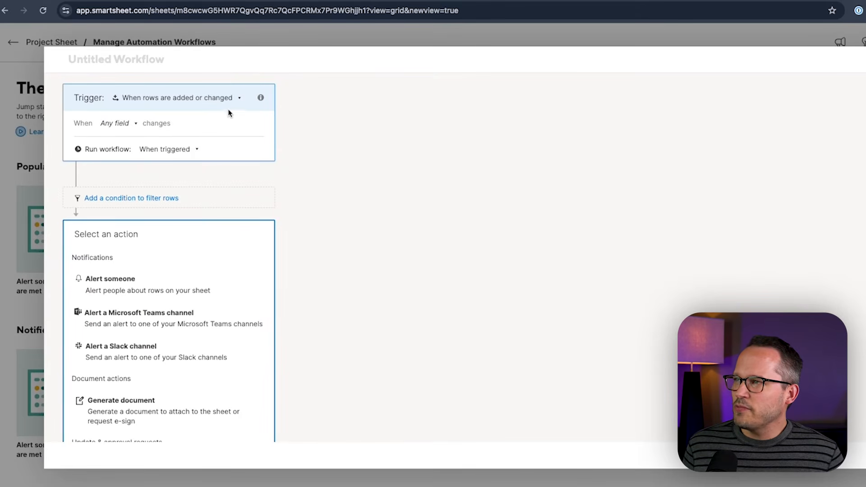
In Smartsheet, check the workflow's trigger options and add an Otherwise path beside the conditions block
click(229, 105)
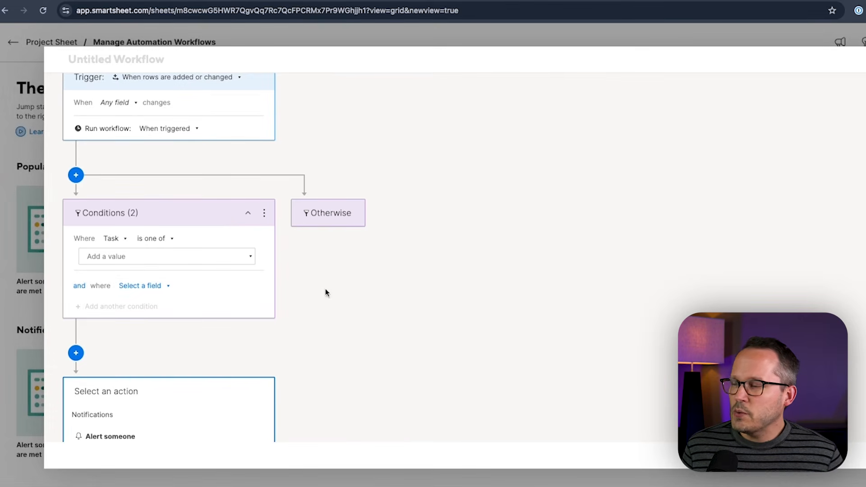
click(335, 217)
scroll(442, 220, down, 2)
scroll(453, 227, down, 4)
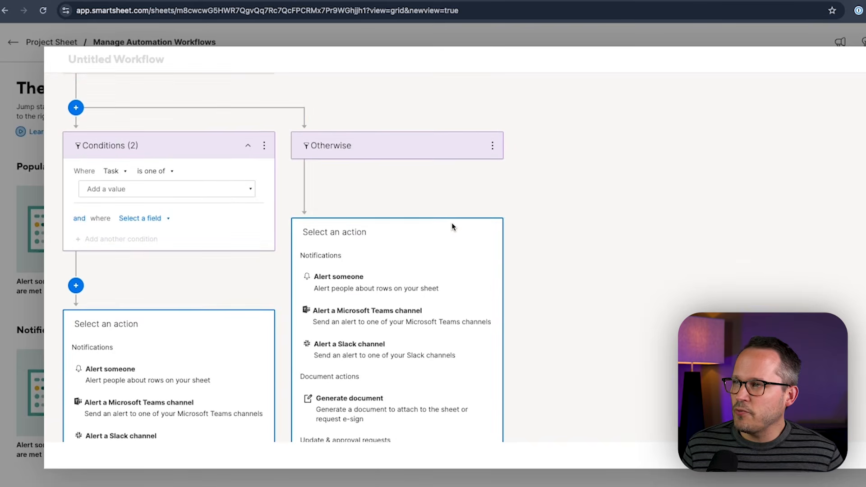
Examine the actions available for both workflow paths, from notifications and documents to sheet changes and sheet-to-sheet workflows
scroll(180, 207, down, 10)
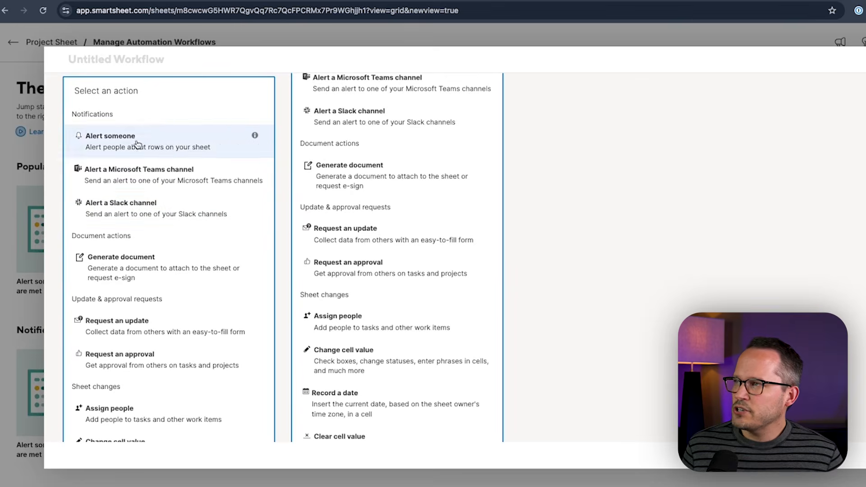
scroll(132, 176, down, 4)
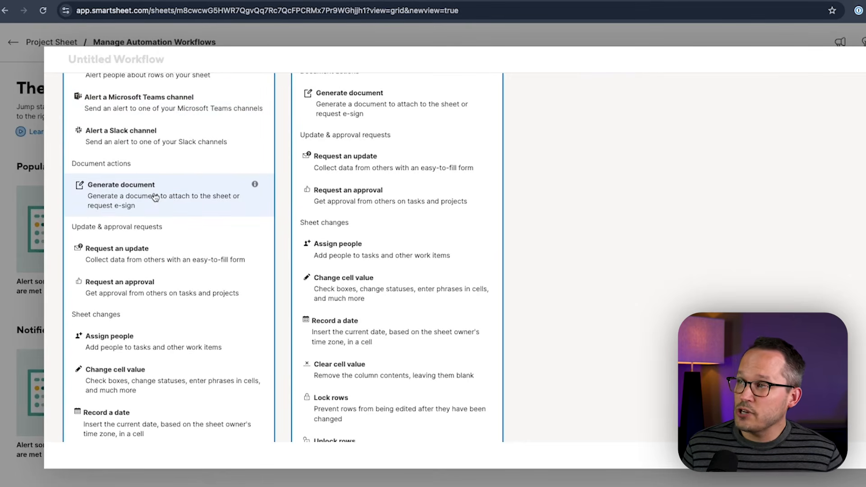
scroll(155, 197, down, 1)
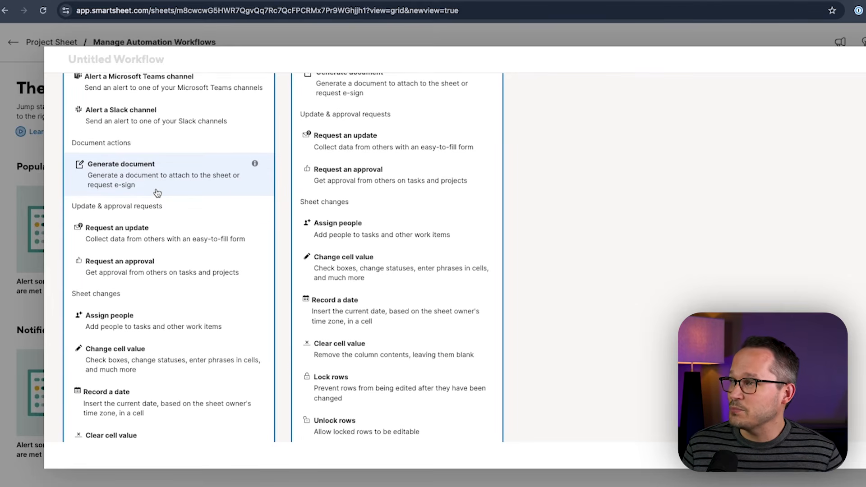
scroll(156, 251, down, 5)
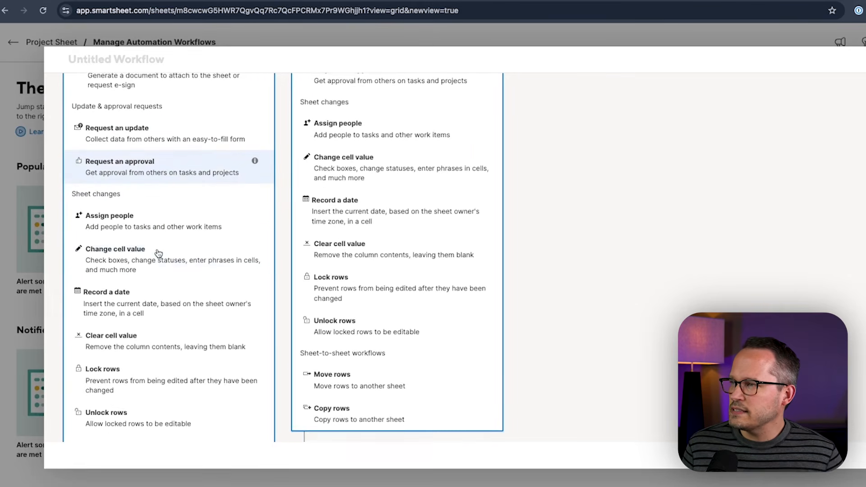
scroll(158, 253, down, 5)
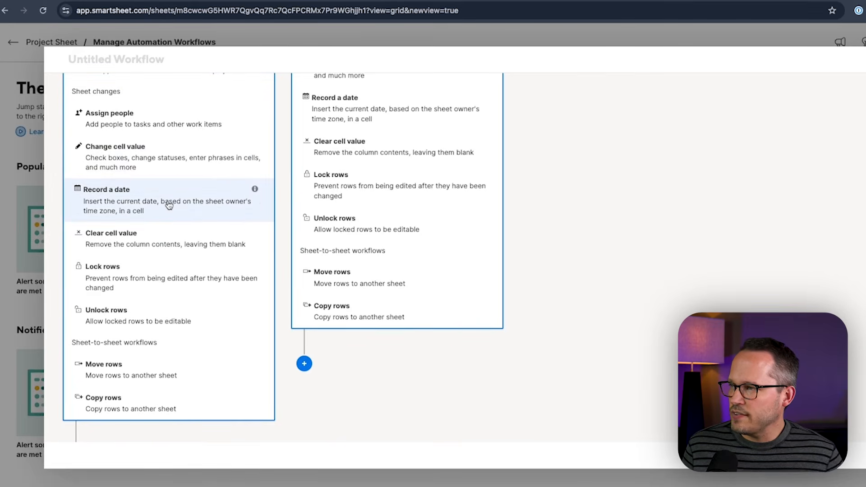
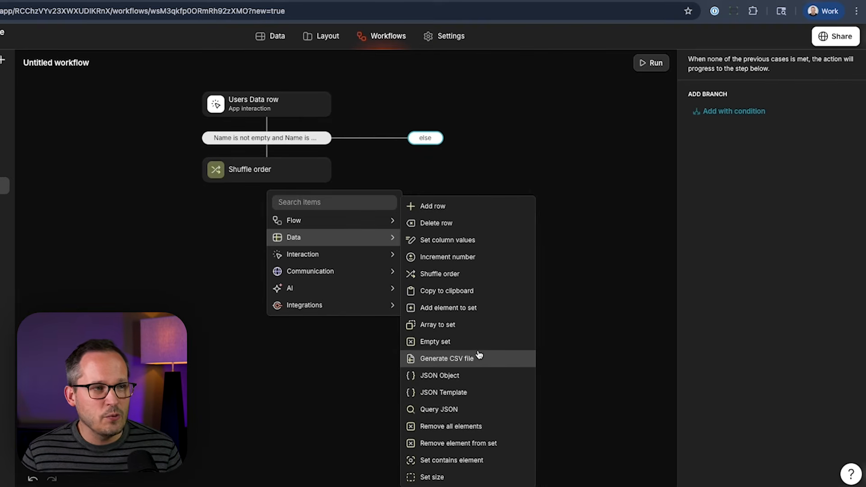
In Glide, examine the Interaction, Communication, AI and Integrations actions offered for the workflow's next step
mouse_move(371, 260)
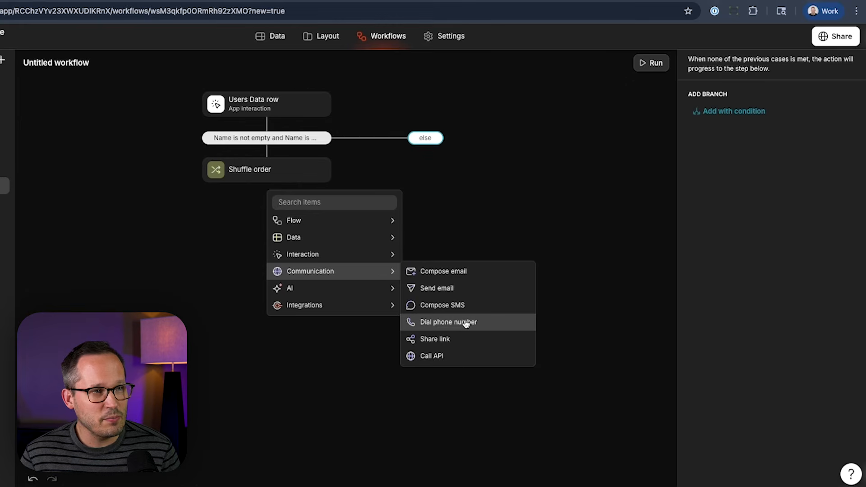
mouse_move(348, 287)
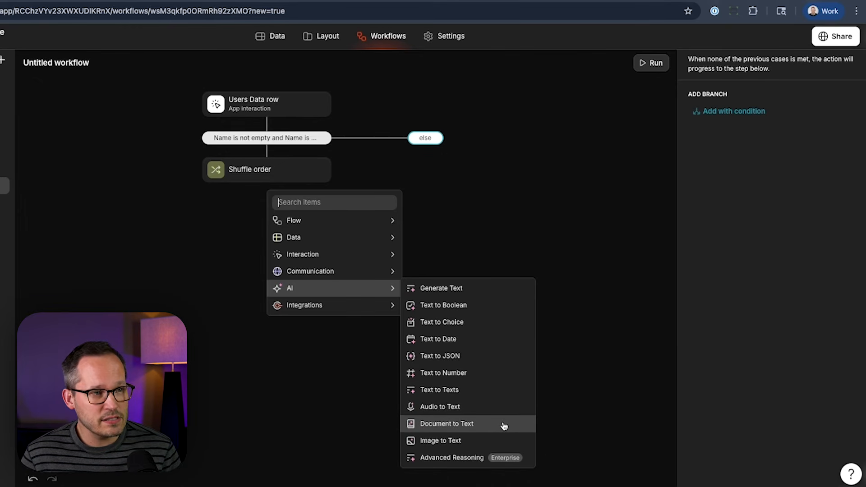
mouse_move(388, 305)
scroll(464, 86, down, 3)
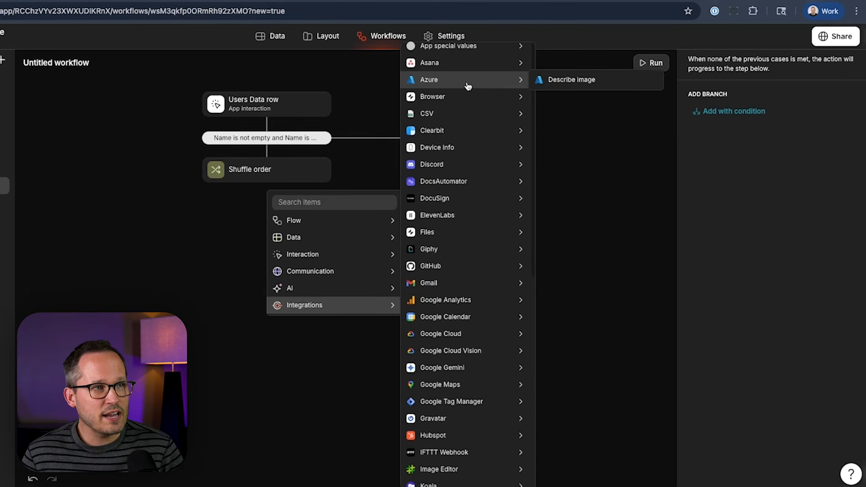
scroll(468, 86, down, 5)
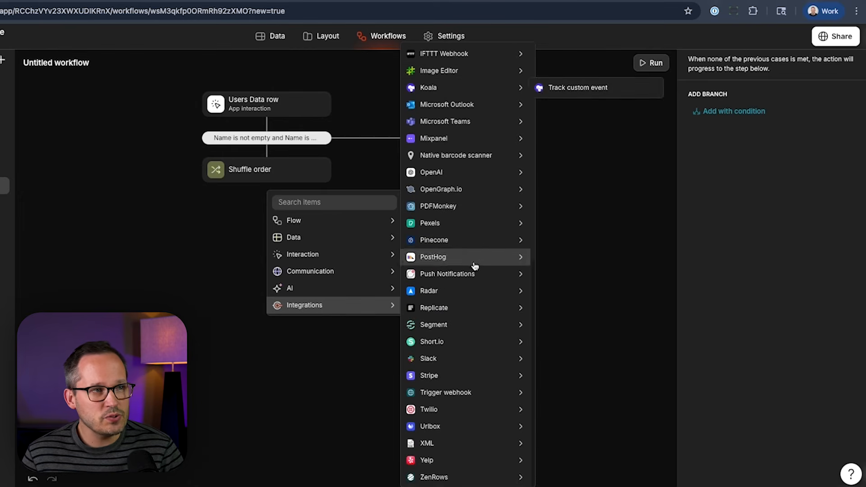
mouse_move(474, 301)
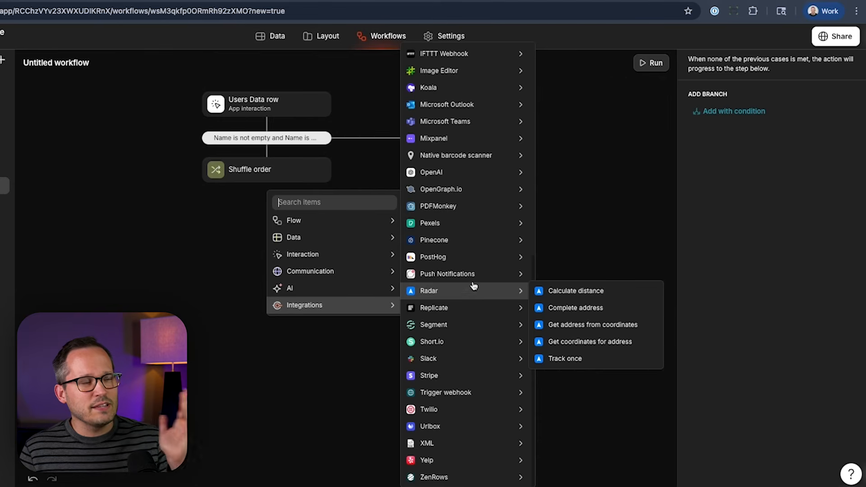
mouse_move(472, 283)
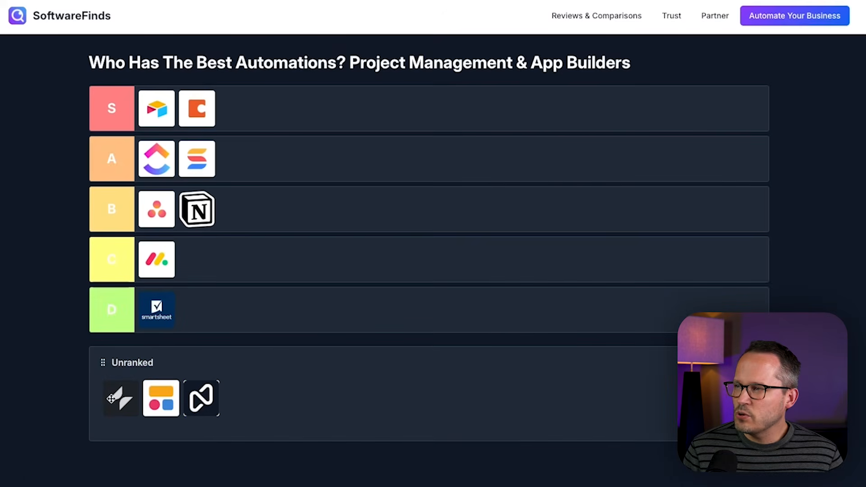
In the SoftwareFinds tier list, rank Glide in tier S, between Airtable and Coda
drag(121, 392, 257, 108)
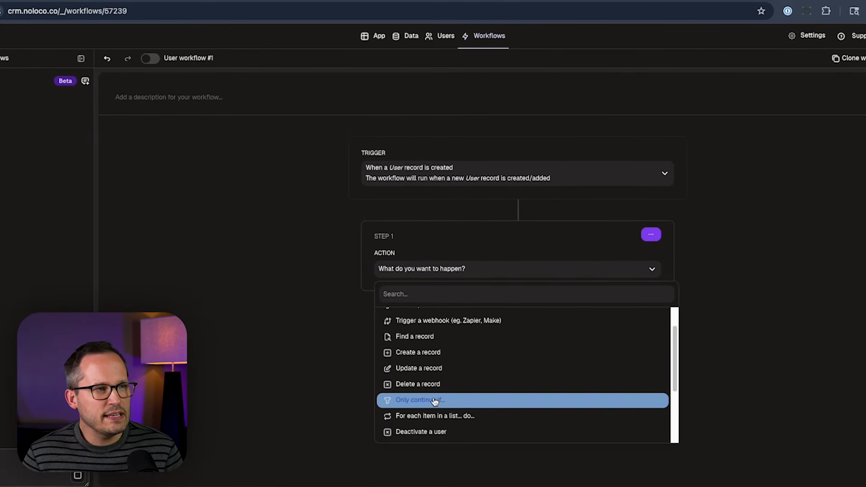
In Noloco, set the workflow's step 1 action to Only continue if and step 2 to For each item in a list
click(441, 400)
scroll(419, 358, down, 1)
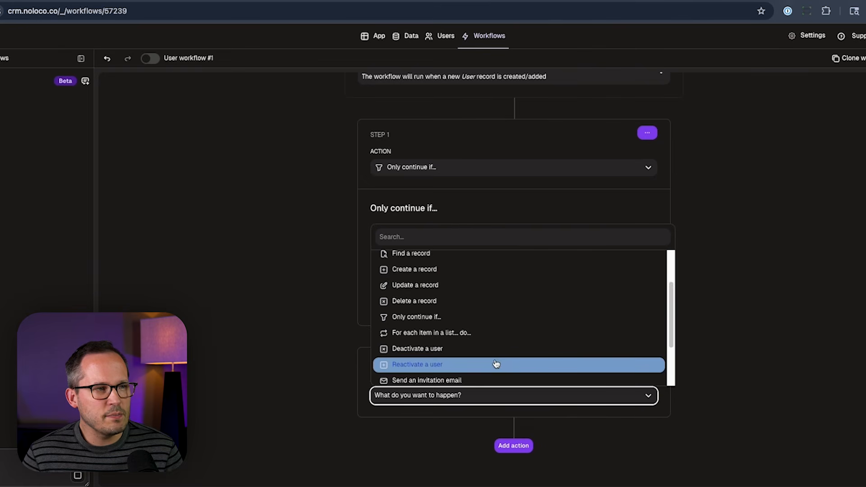
click(470, 336)
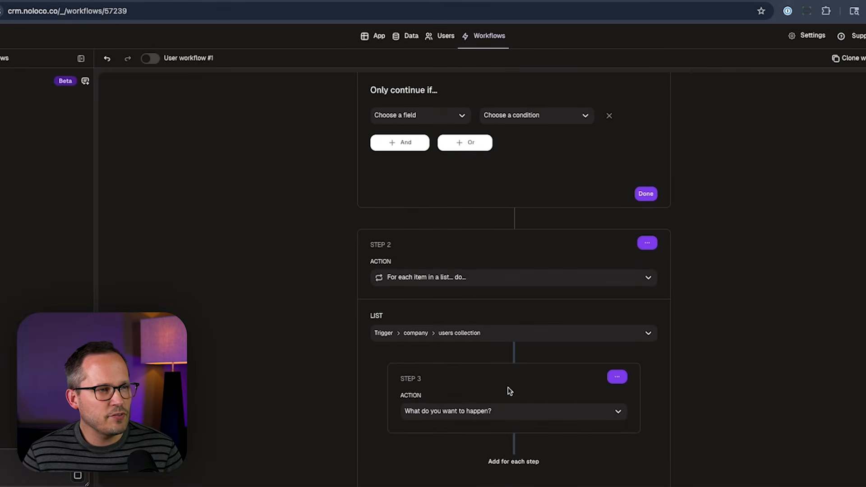
scroll(500, 393, down, 2)
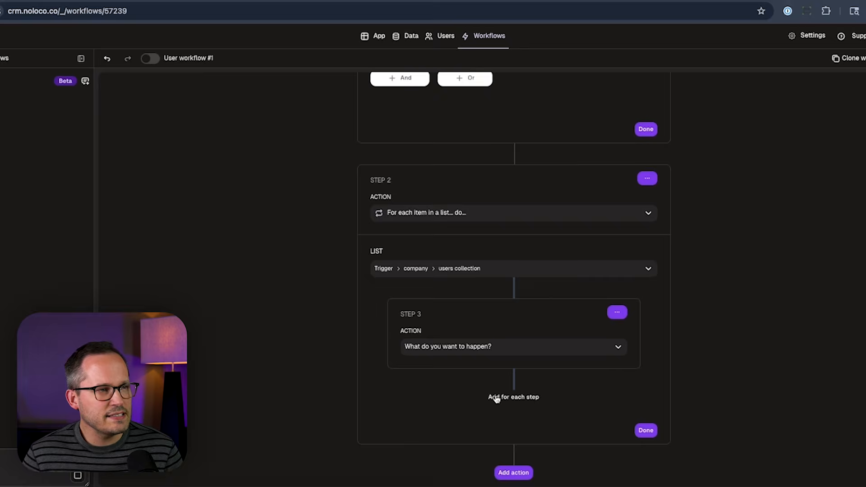
Examine the actions offered for step 3 inside the For each item in a list loop
click(466, 354)
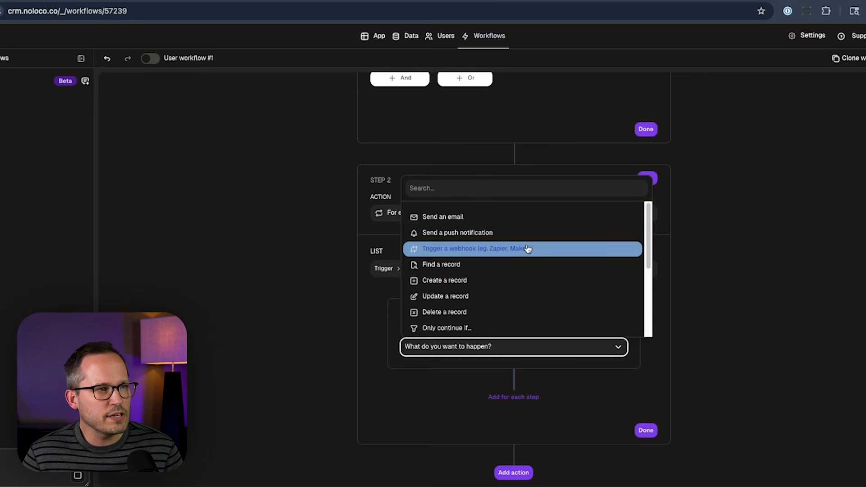
scroll(541, 248, down, 3)
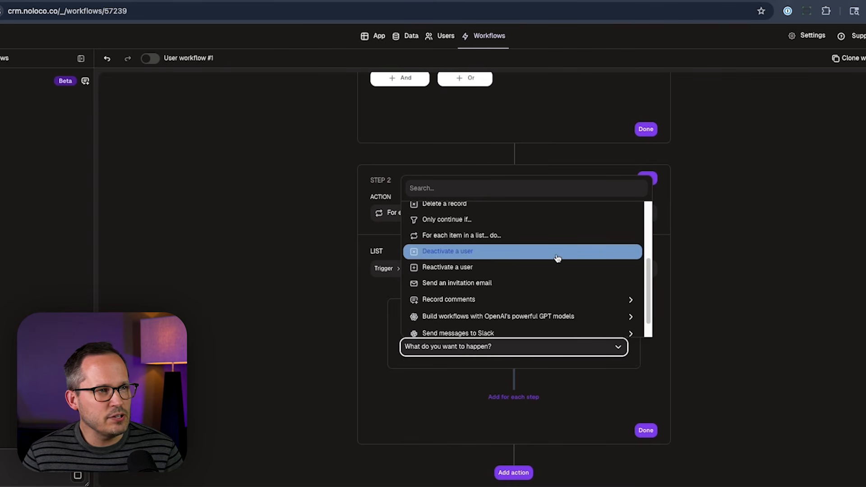
scroll(558, 257, down, 2)
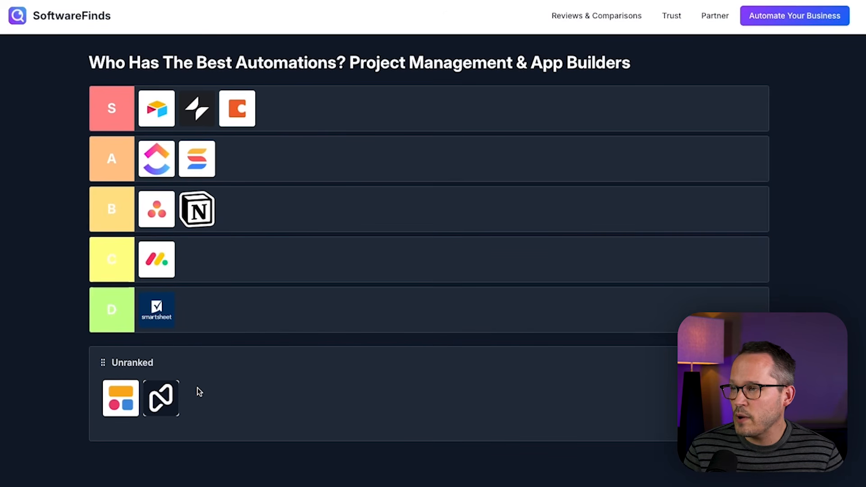
In the SoftwareFinds tier list, rank Noloco in tier A, next to SmartSuite
drag(168, 395, 256, 156)
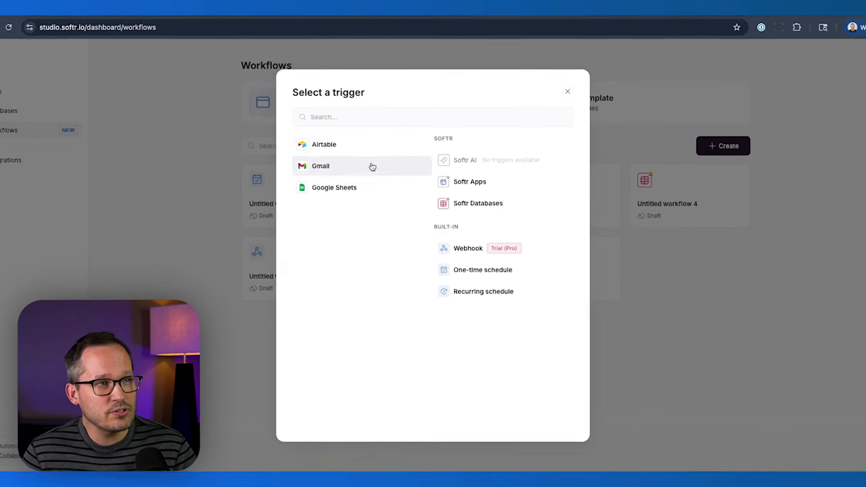
In Softr, pick Softr Databases as the workflow trigger source and check the And/Or choices for the filter's second condition
click(501, 203)
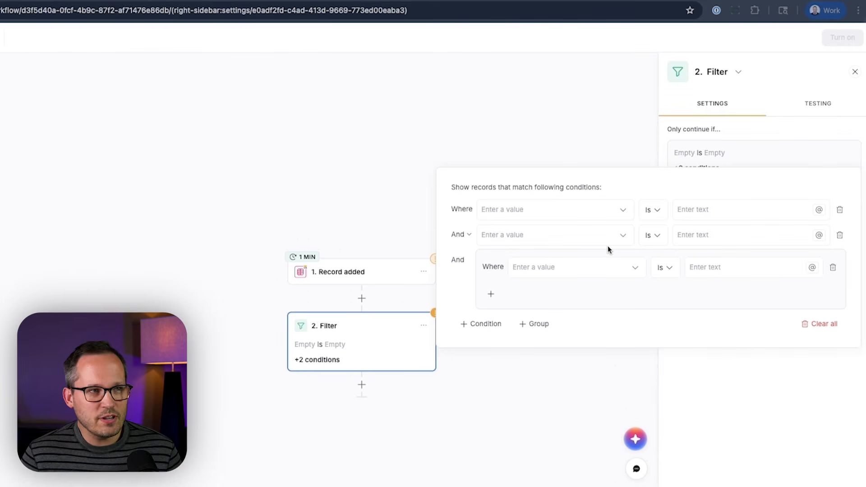
click(470, 236)
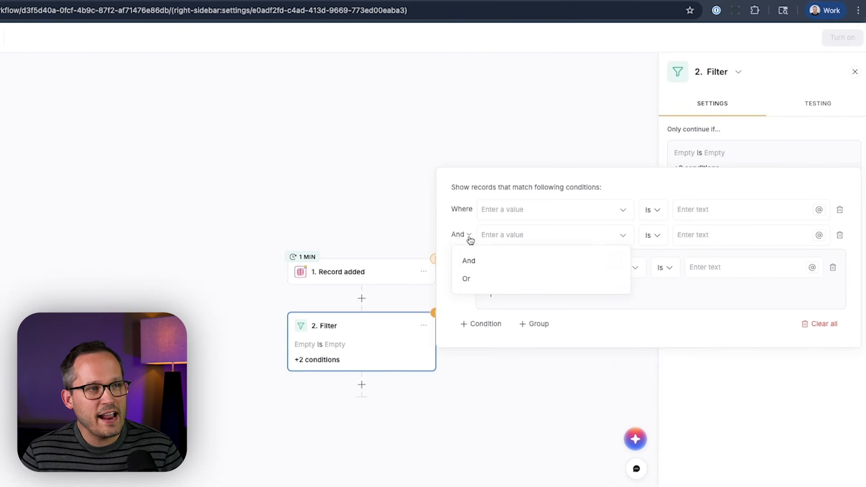
click(444, 232)
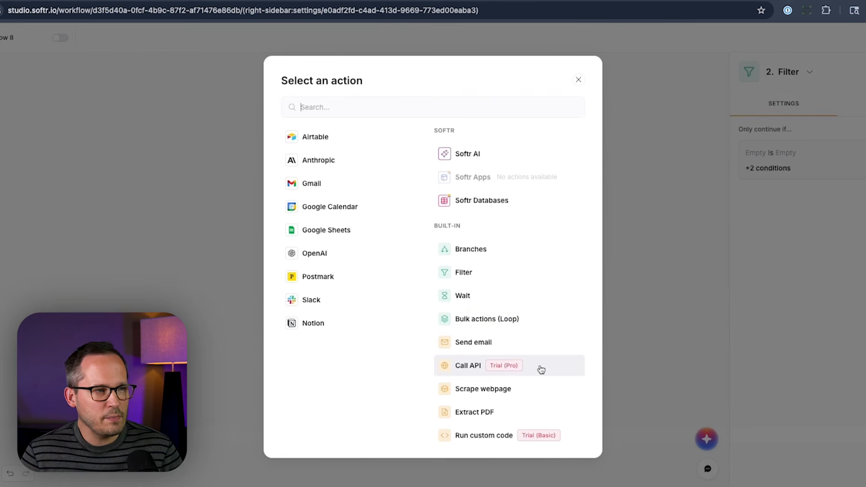
Add a Run custom code action after the filter and check its language options
click(484, 435)
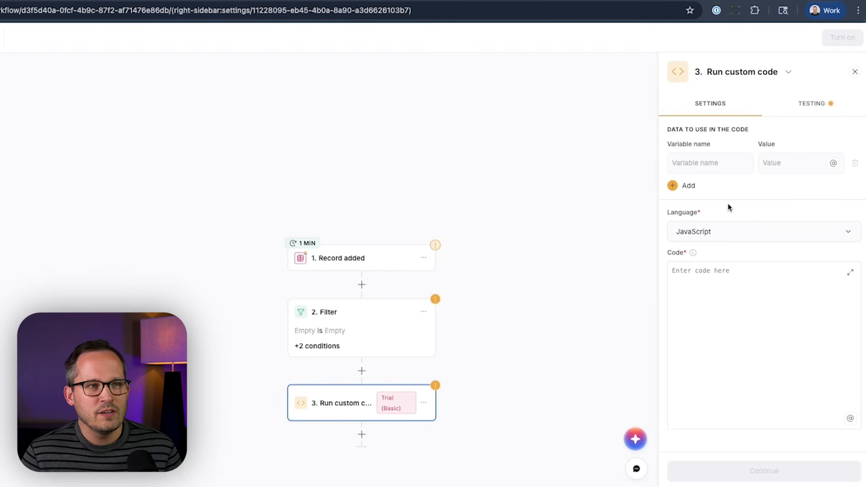
click(730, 231)
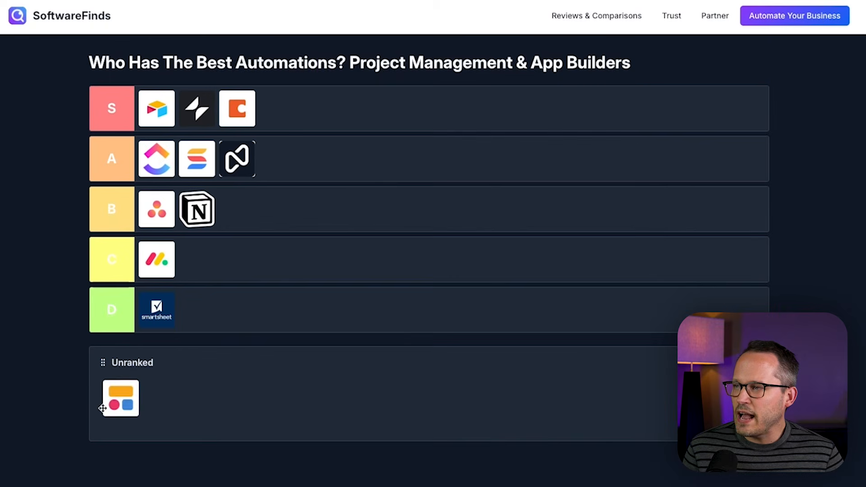
In the SoftwareFinds tier list, rank Softr in tier S, between Glide and Coda
drag(100, 406, 271, 111)
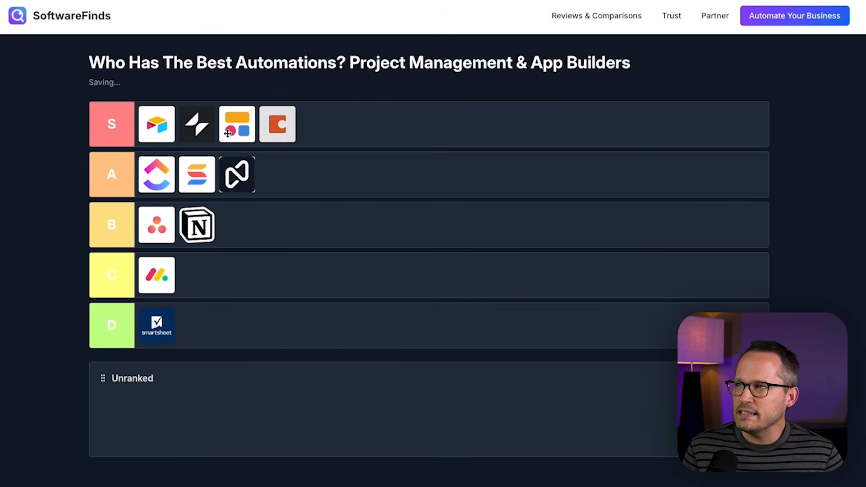